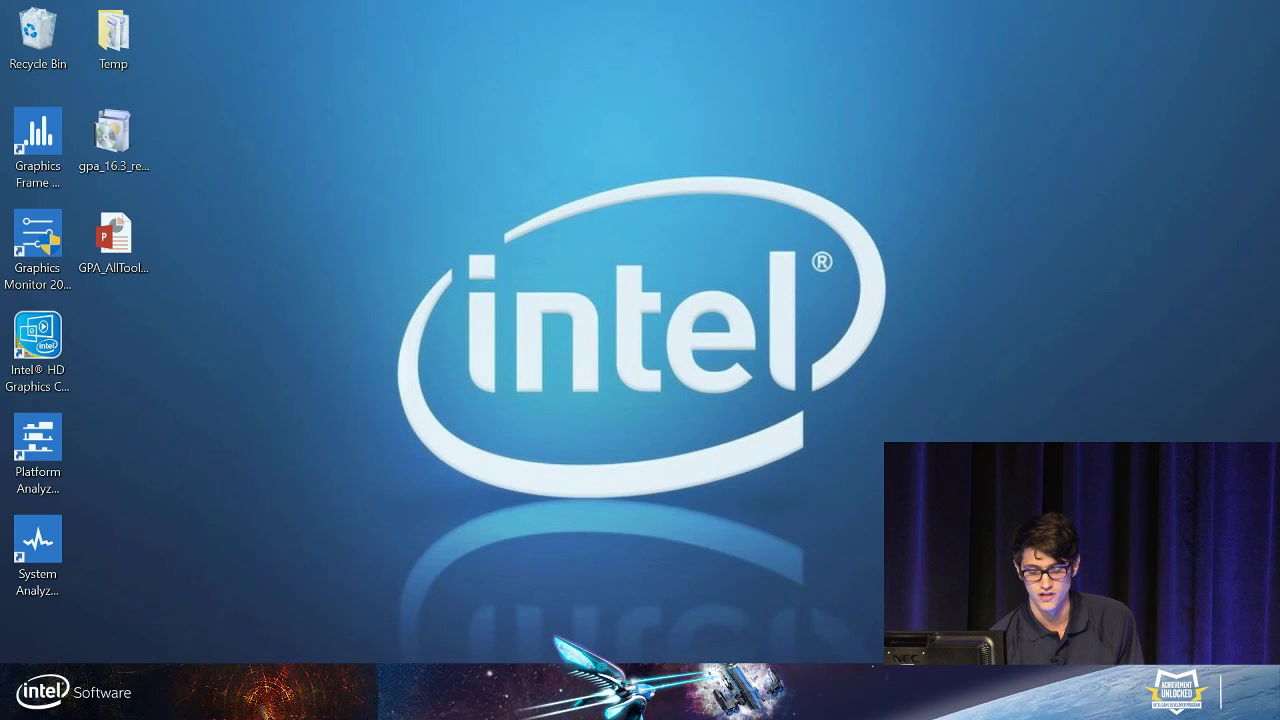
- Open the Analyze Application window of Graphics Monitor and place it fully visible on the desktop
right_click(1117, 658)
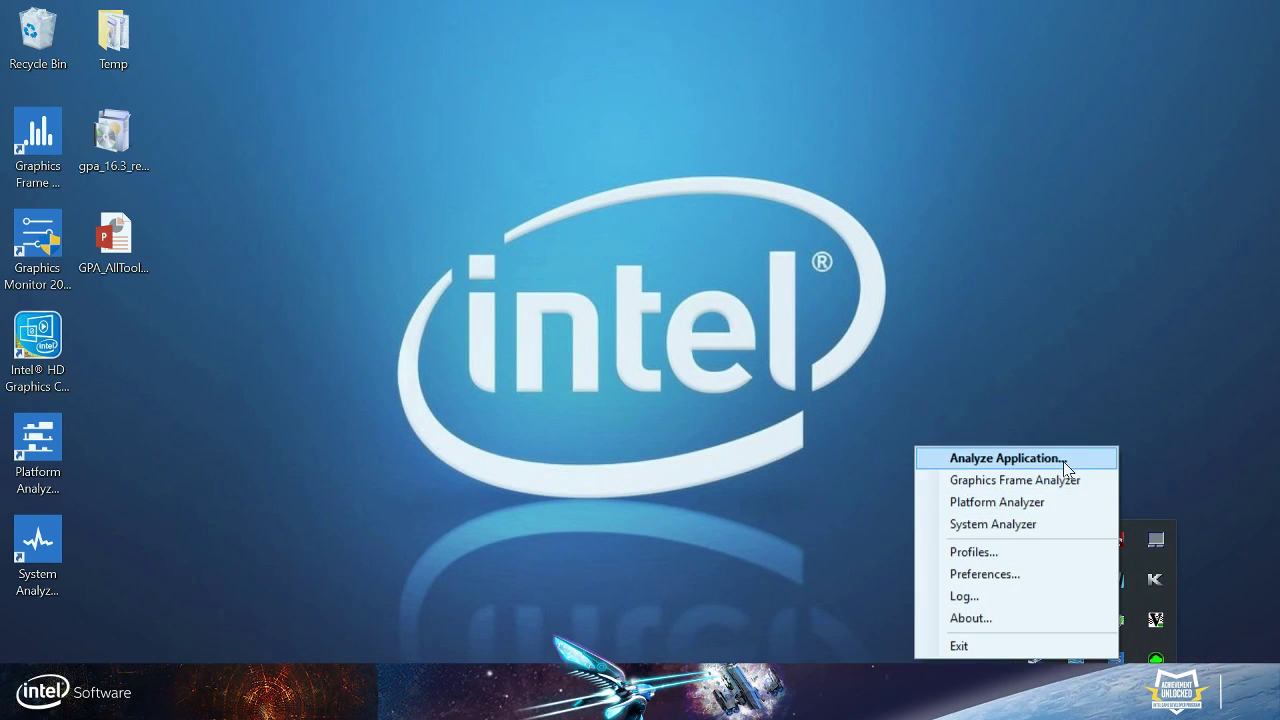
left_click(1065, 461)
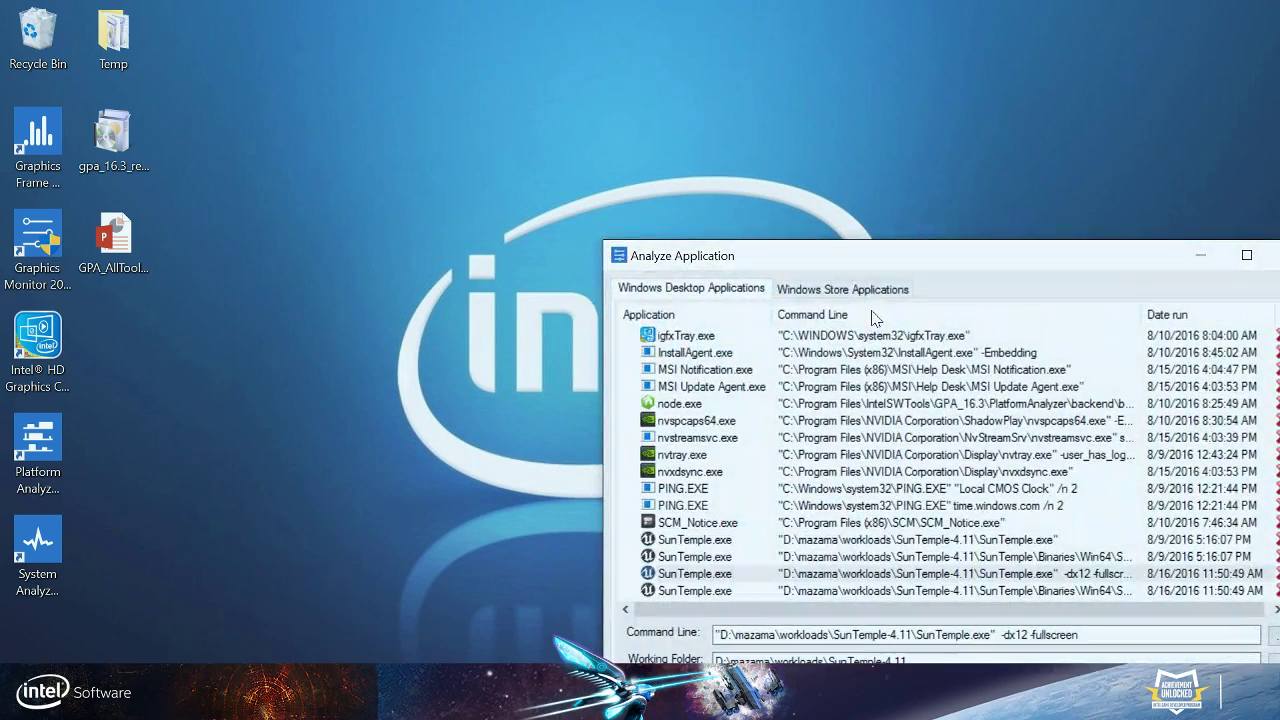
left_click_drag(970, 262, 707, 94)
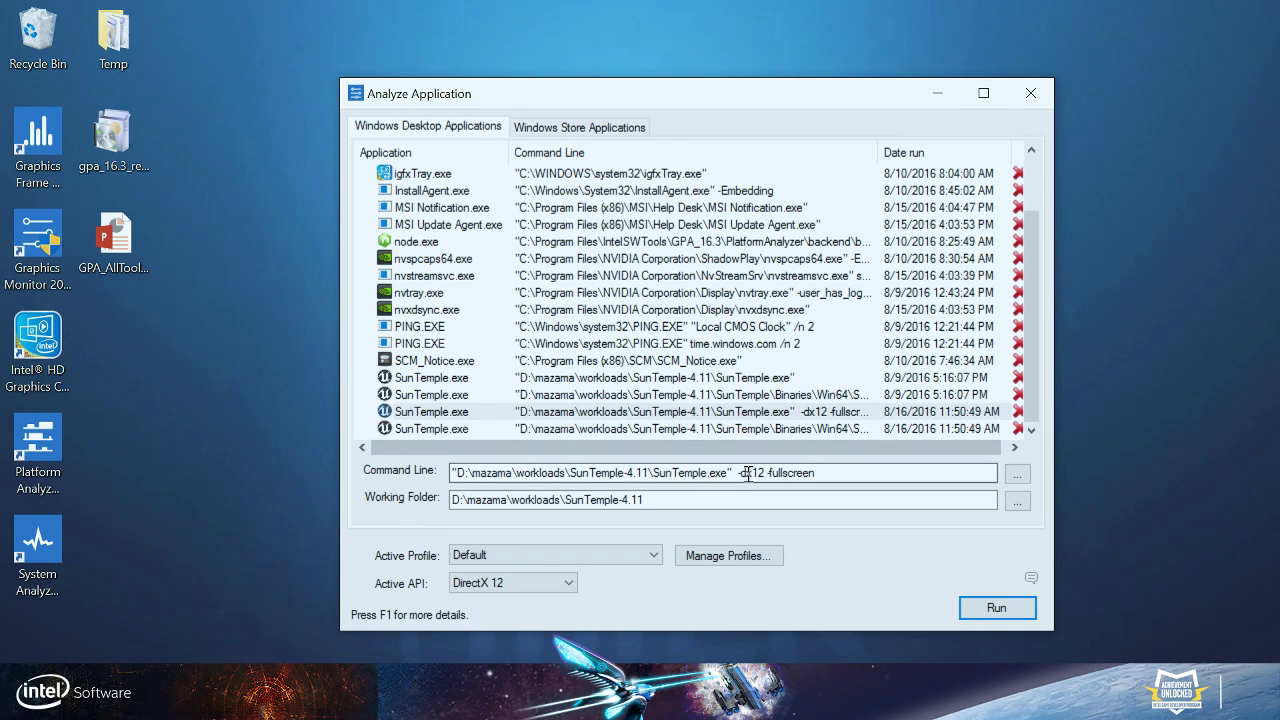
- Run the SunTemple.exe entry that uses -dx12 -fullscreen, with DirectX 12 as the active API
left_click(690, 411)
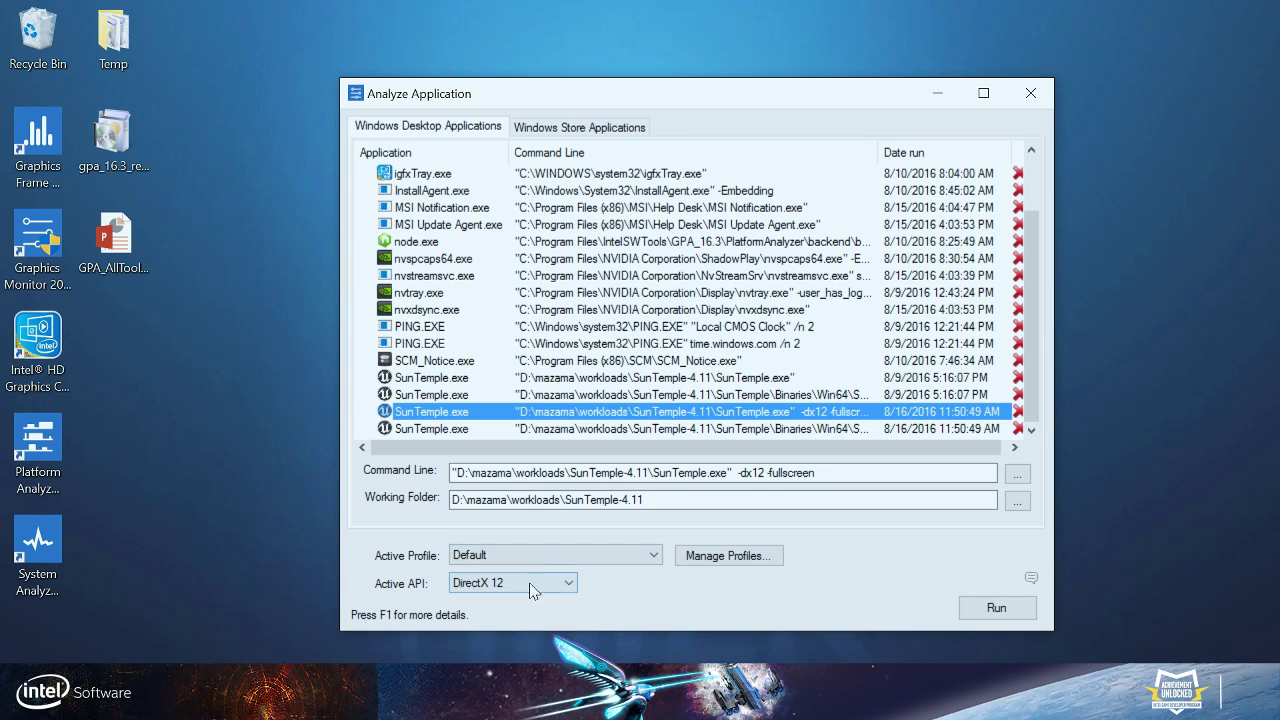
left_click(563, 580)
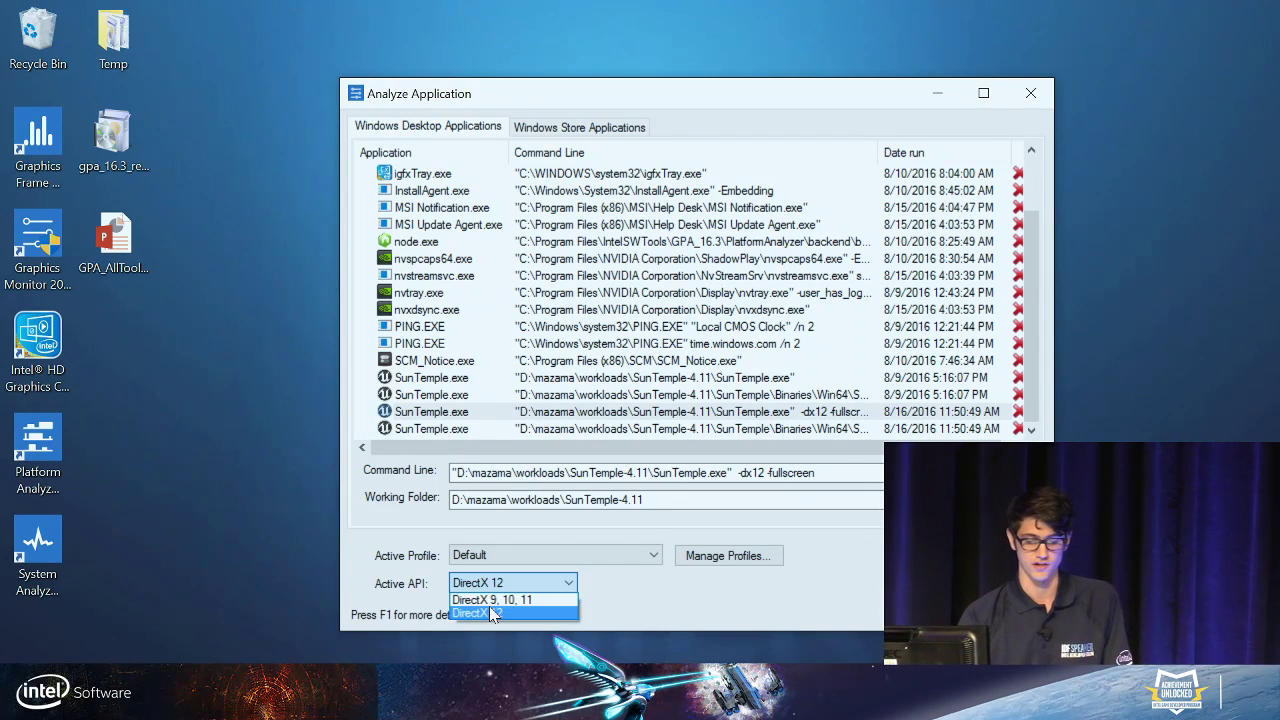
left_click(478, 613)
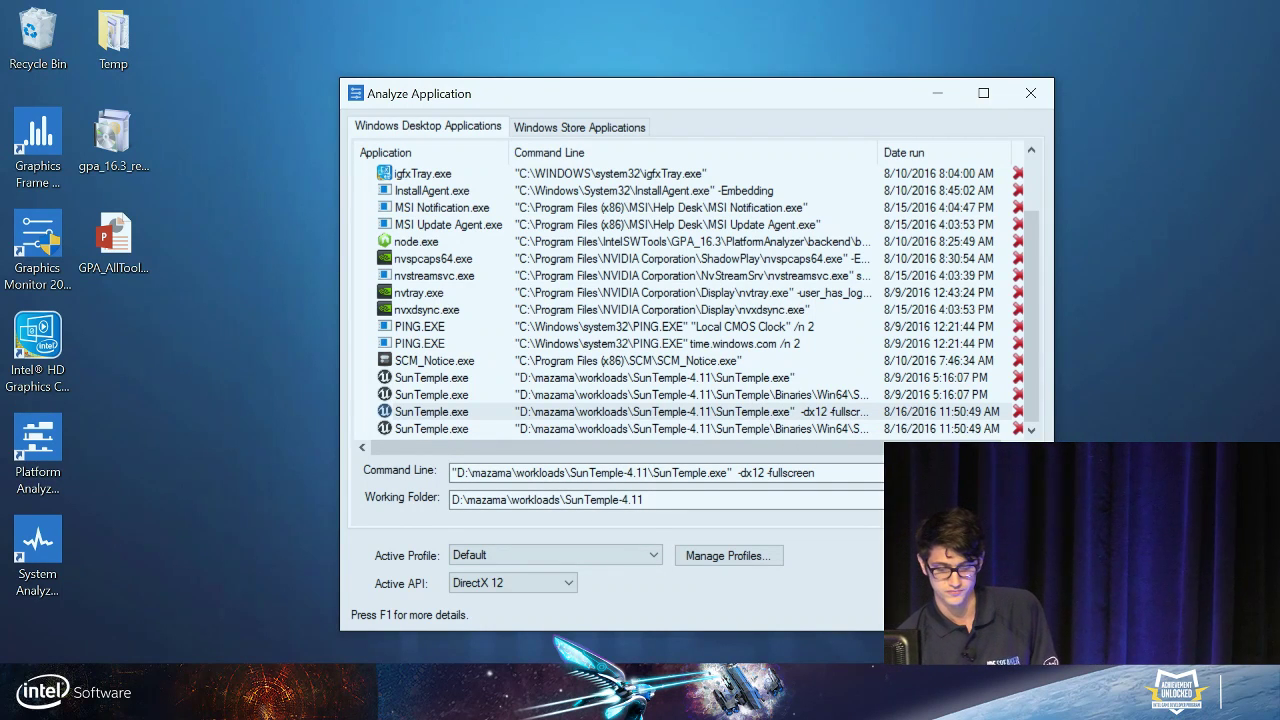
left_click(925, 607)
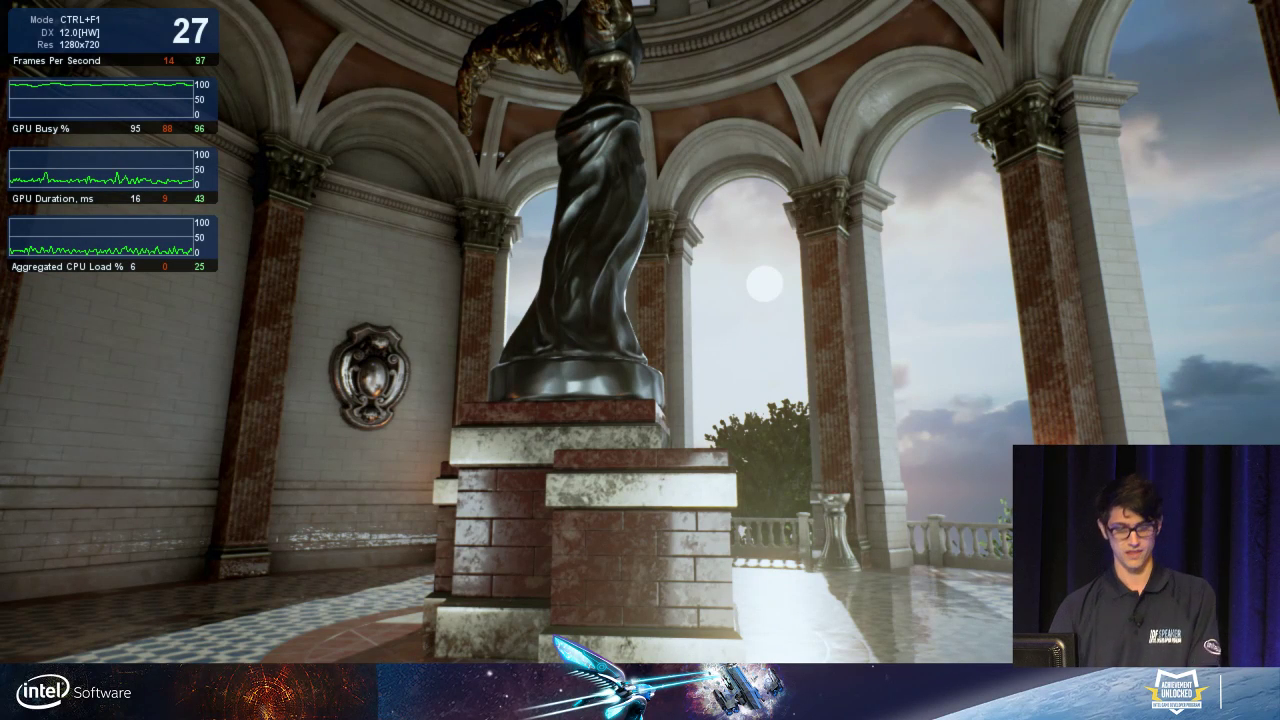
- Capture a frame and a trace of the running SunTemple scene from two different viewpoints, and quit the game
key("ctrl+shift+c")
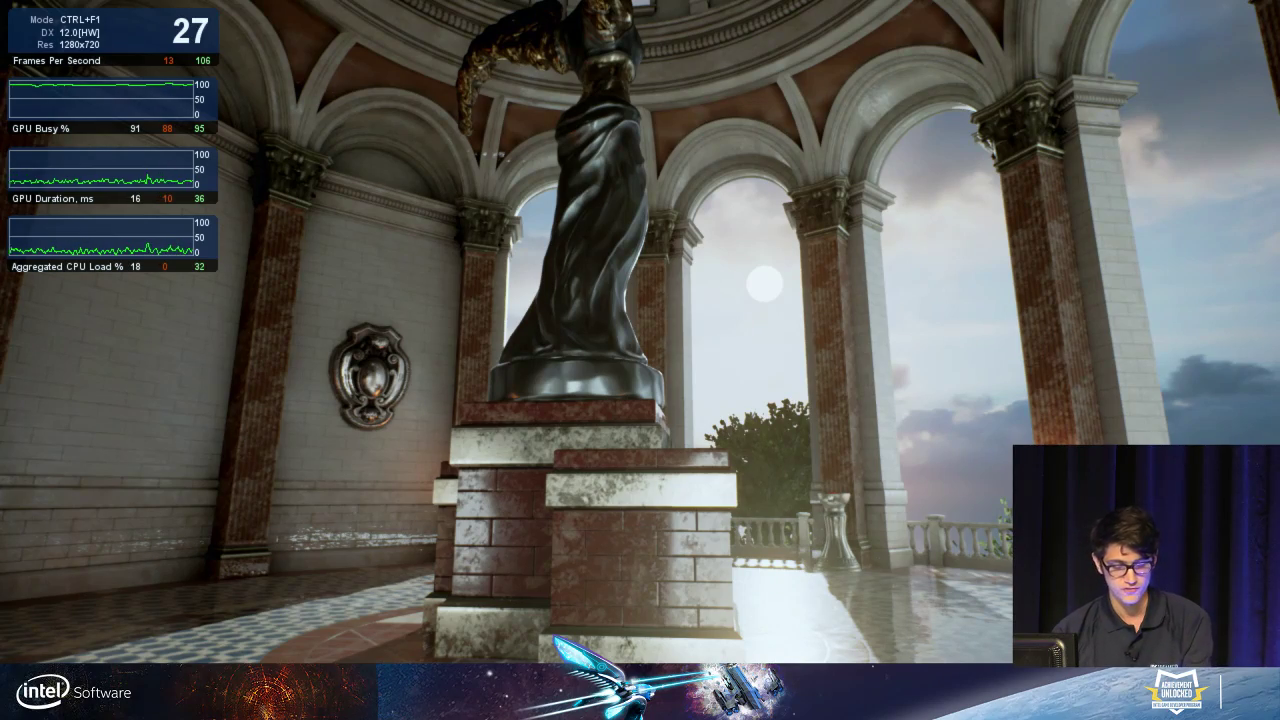
key("d")
key("w")
key("a")
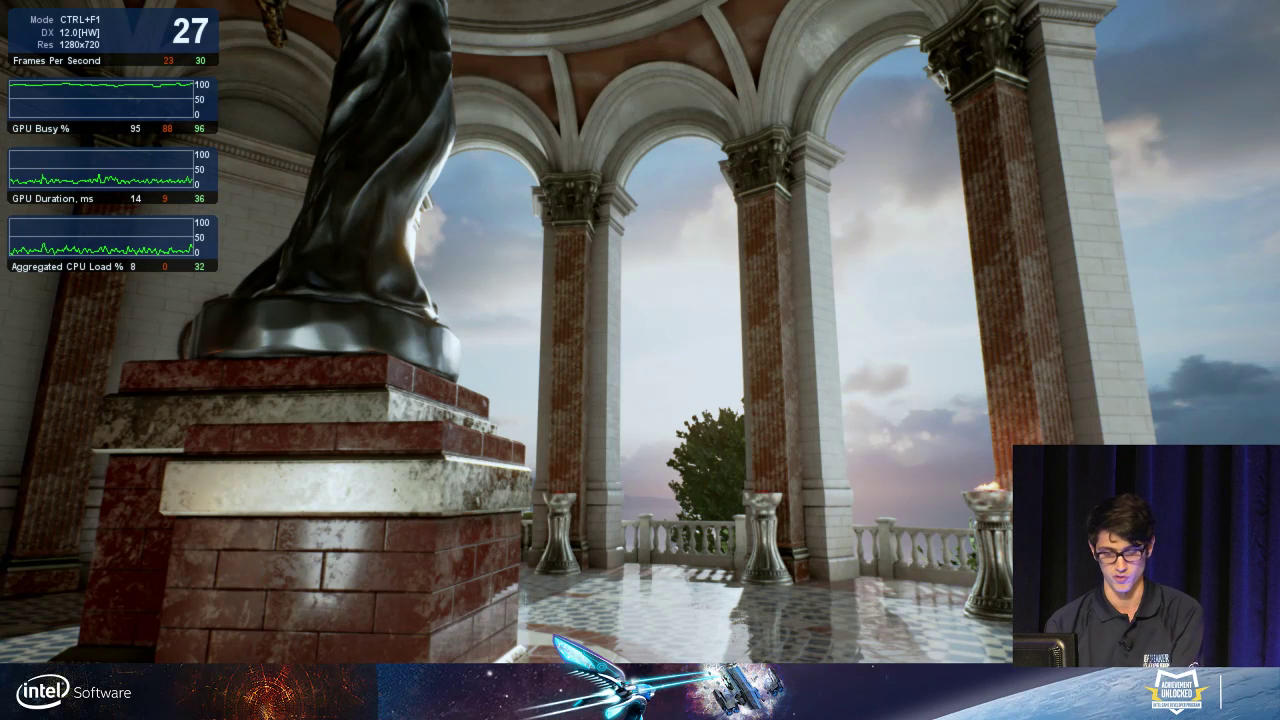
key("ctrl+shift+t")
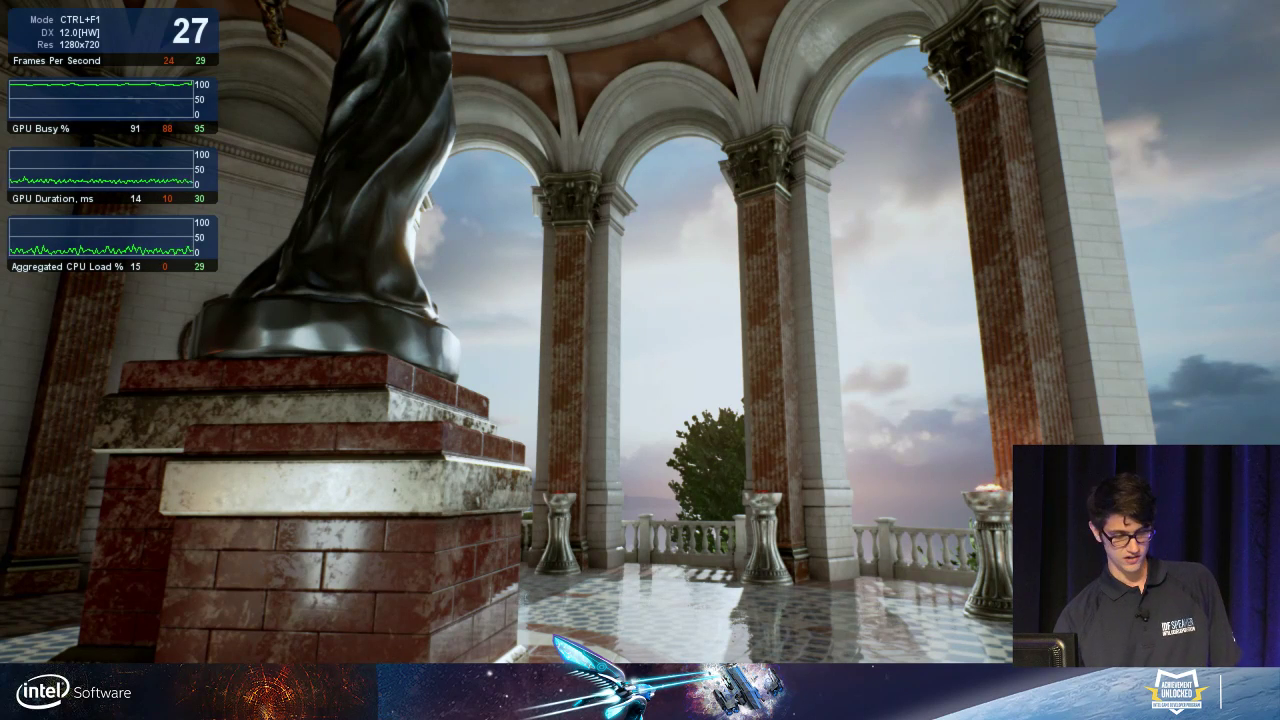
key("alt+F4")
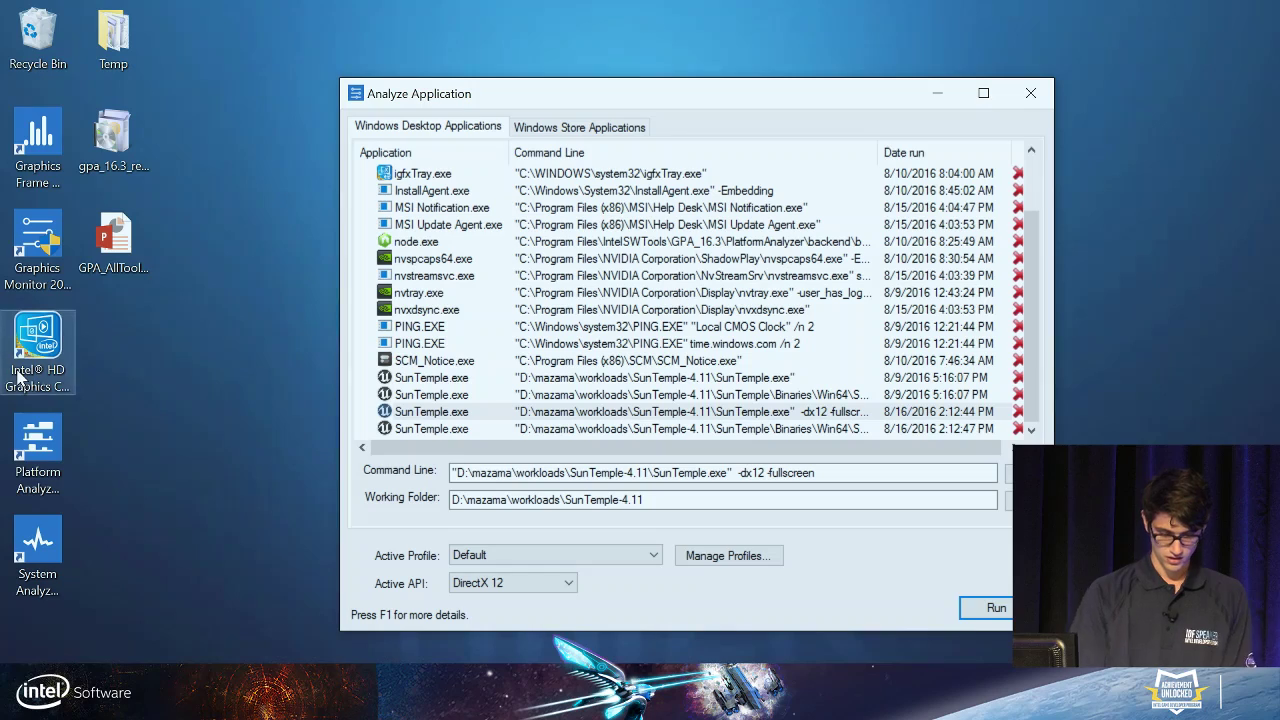
- Switch to Platform Analyzer and open the newest trace, SunTemple_2016_08_16__14_12_59
left_click(254, 265)
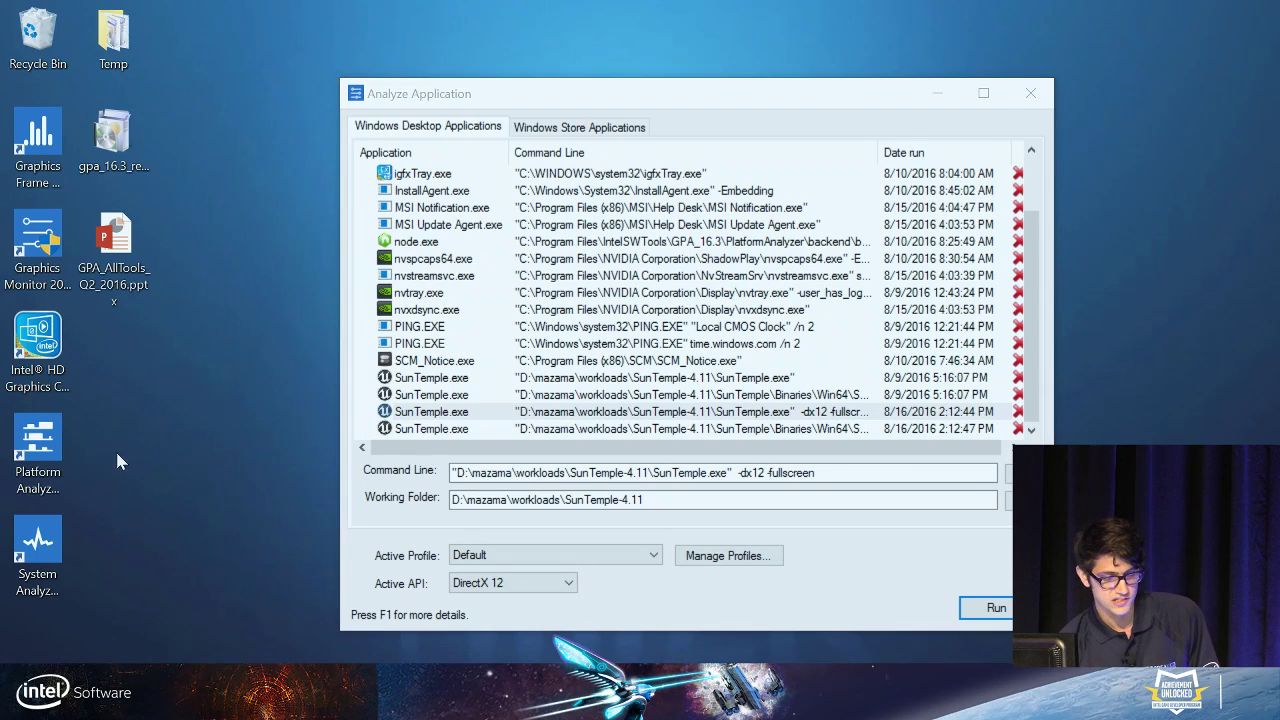
double_click(48, 450)
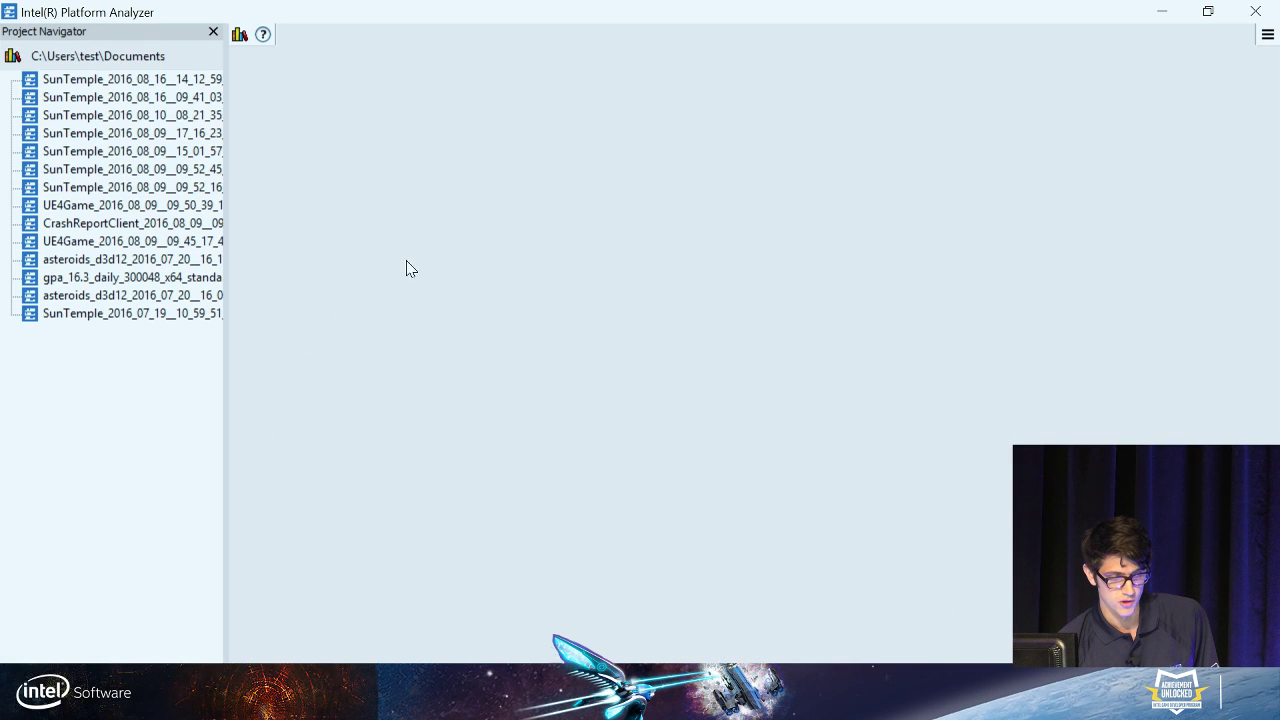
double_click(108, 79)
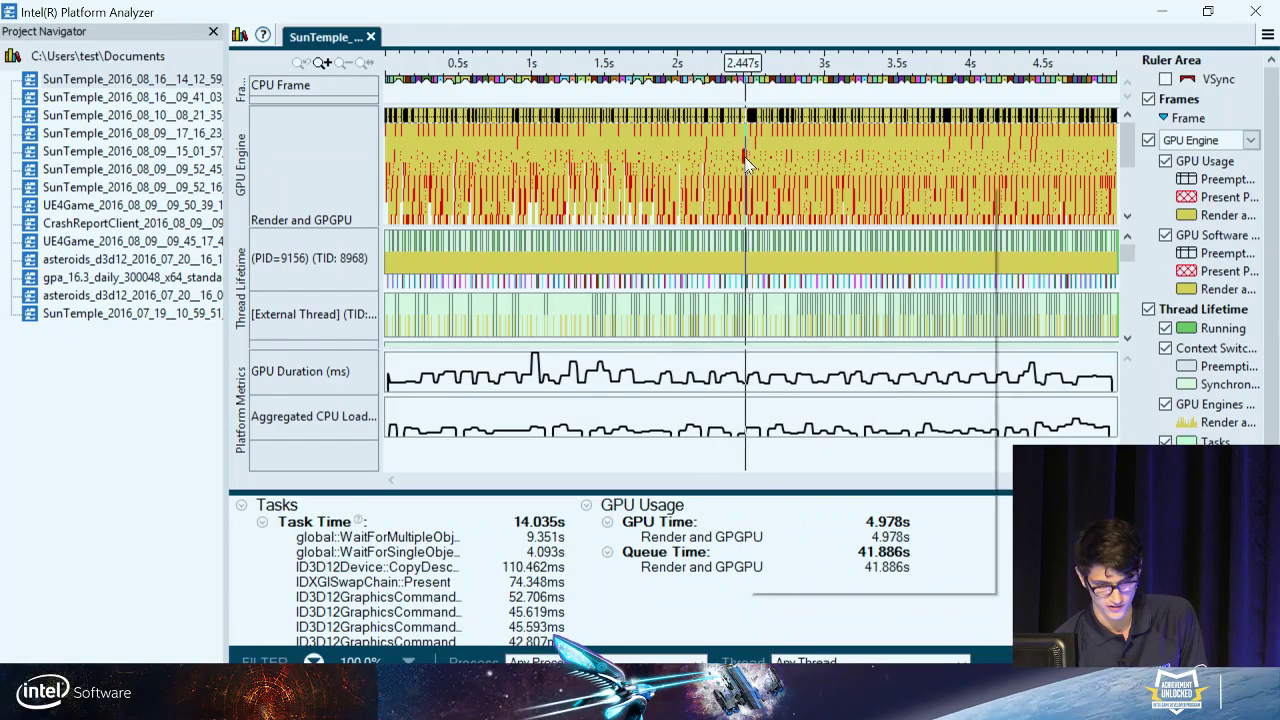
- Examine the GPU queue in an interval of about 138 ms ending near 2.57 s, with the GPU Engine track enlarged, and close the analyzer
left_click_drag(741, 150, 761, 152)
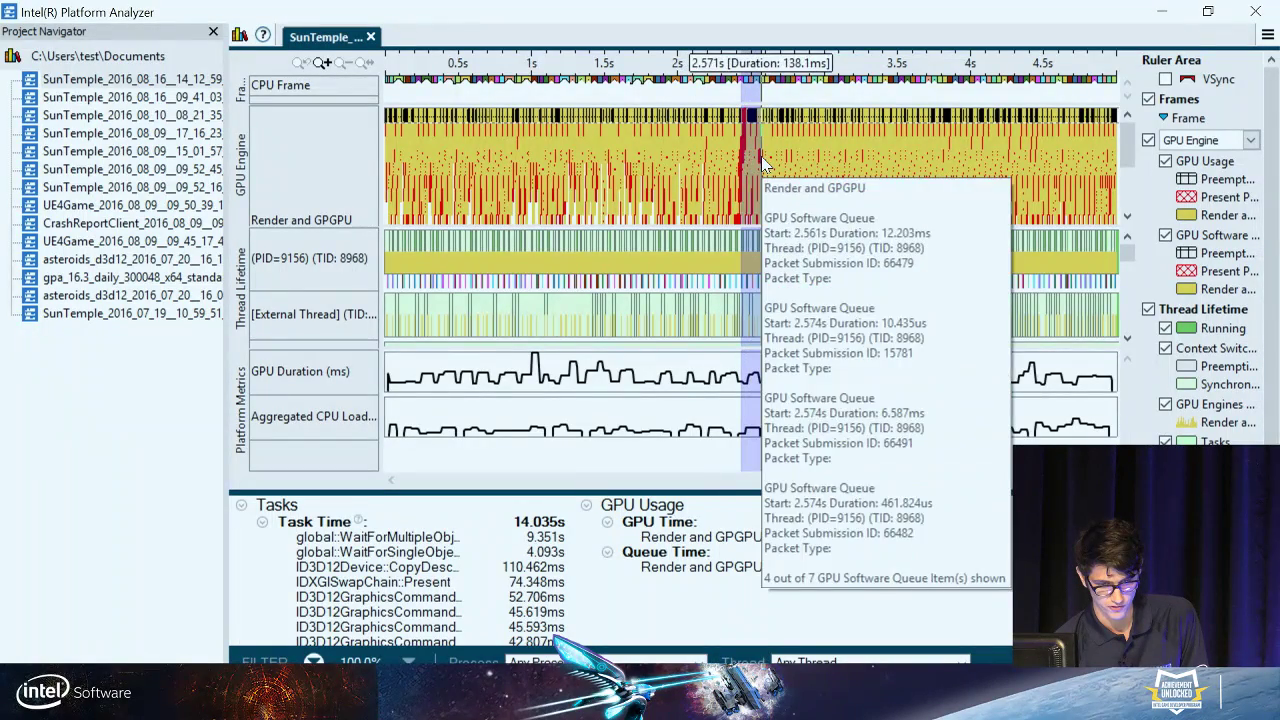
right_click(768, 168)
left_click(850, 191)
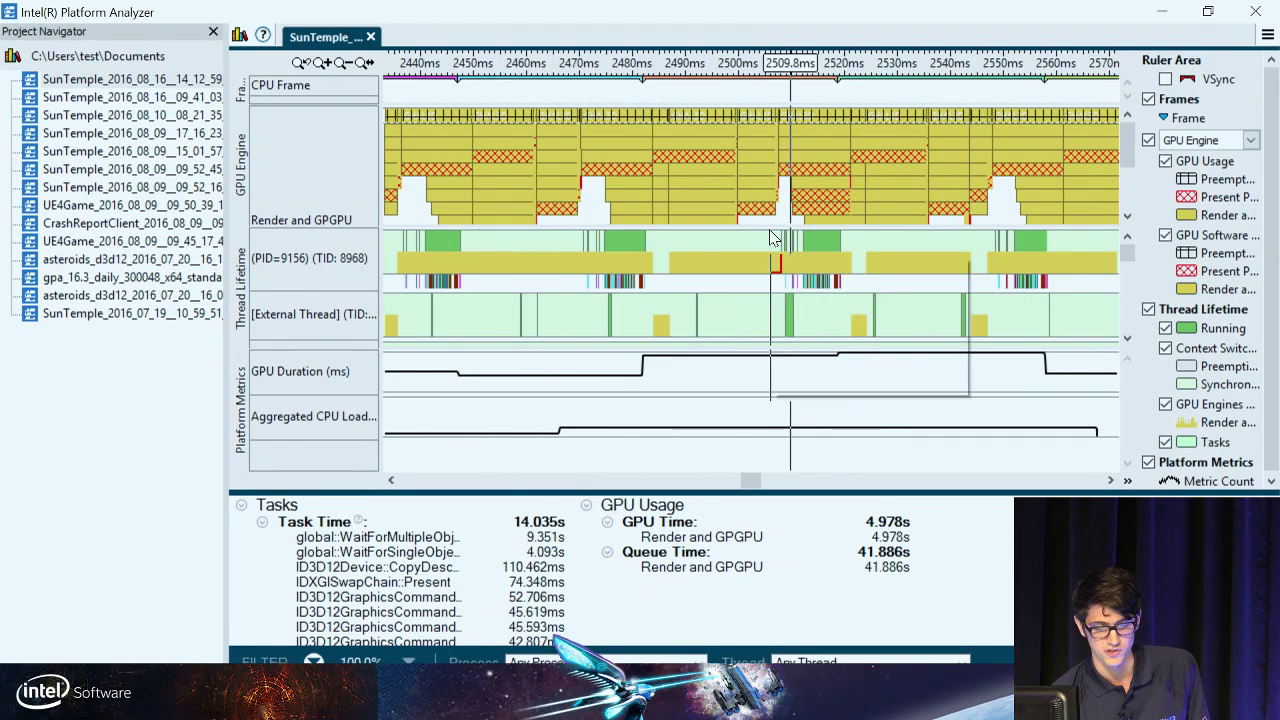
left_click_drag(768, 228, 770, 302)
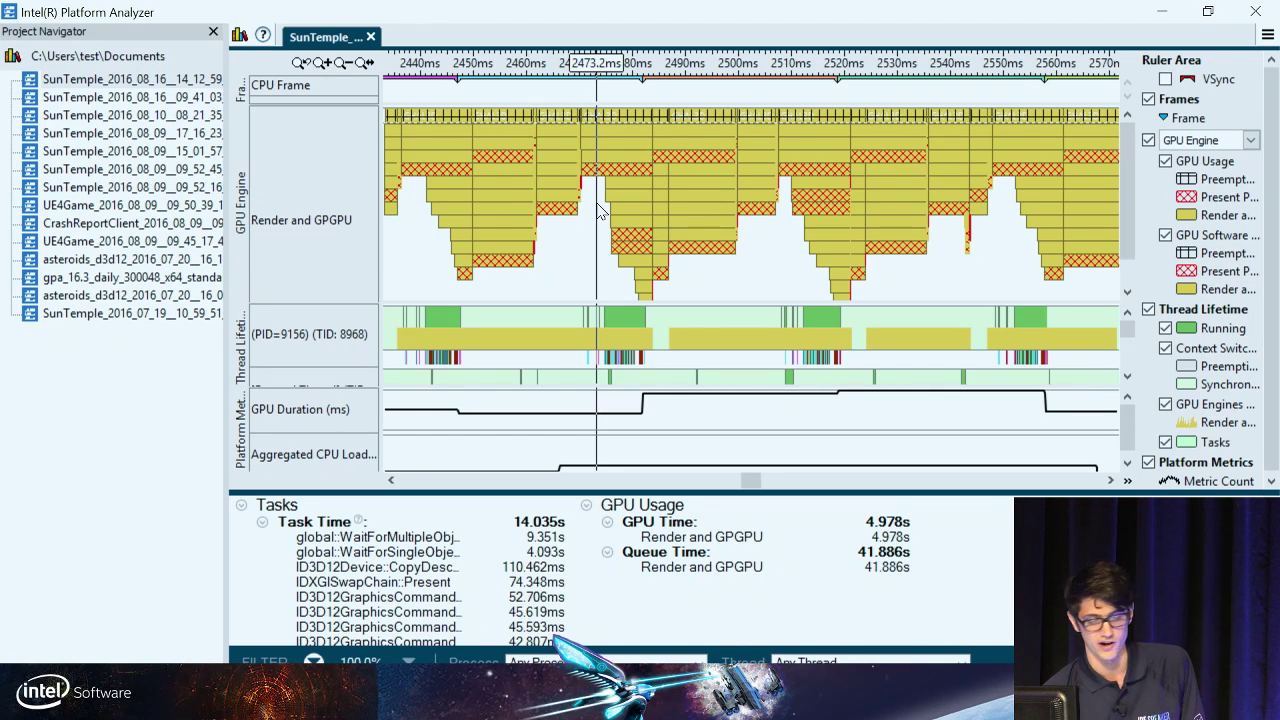
mouse_move(697, 243)
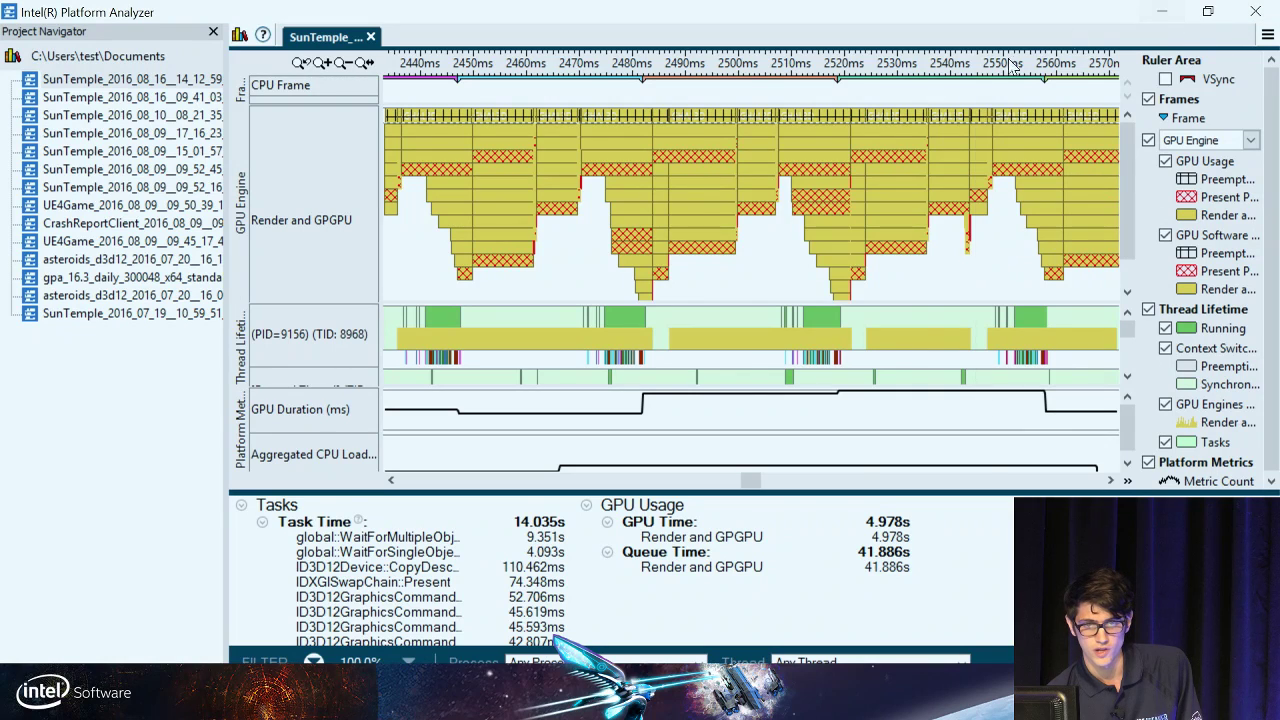
left_click(1254, 10)
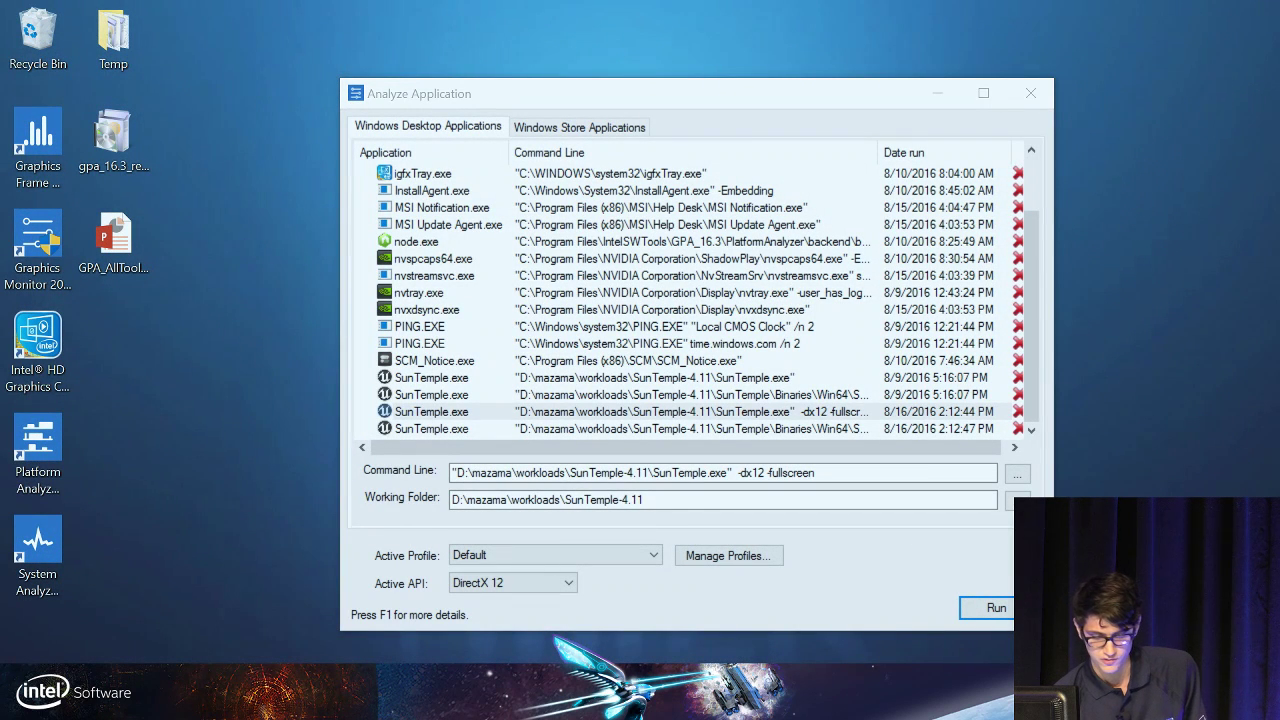
- Switch to Graphics Frame Analyzer, fill the screen with its window, and open the captured frame SunTemple_2016_08_16__09_41_35_022
right_click(1110, 669)
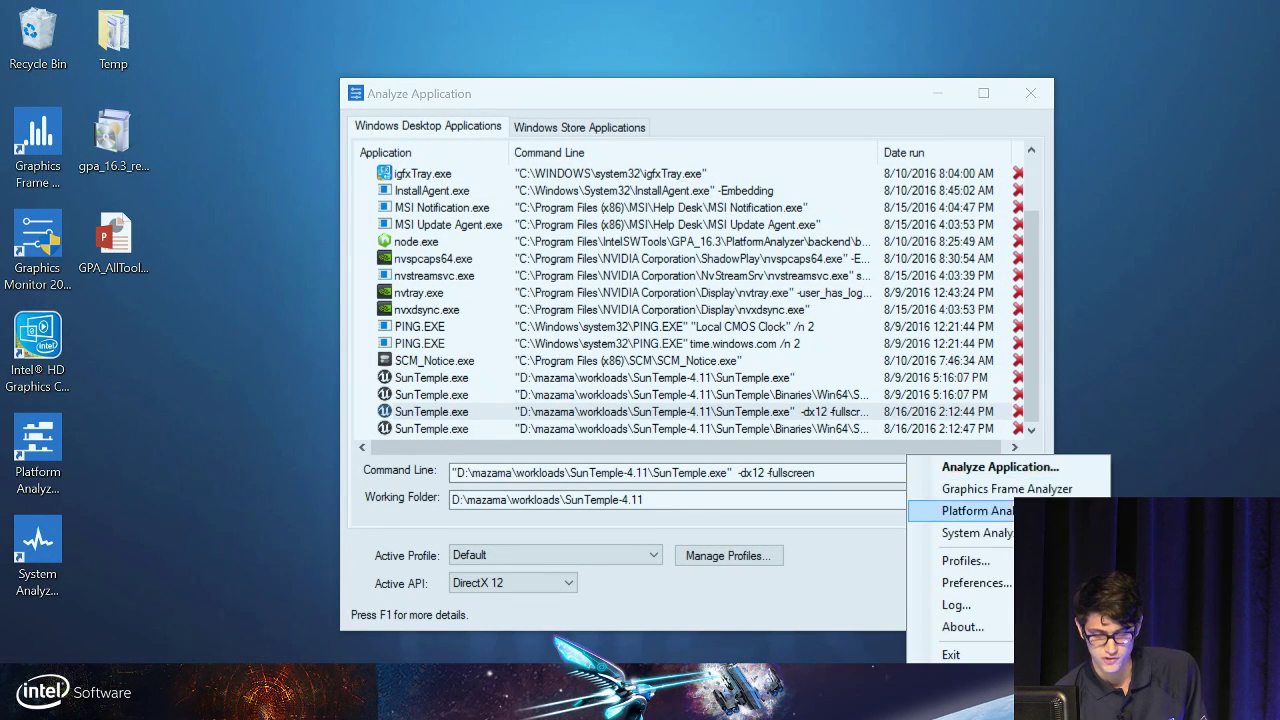
left_click(1030, 510)
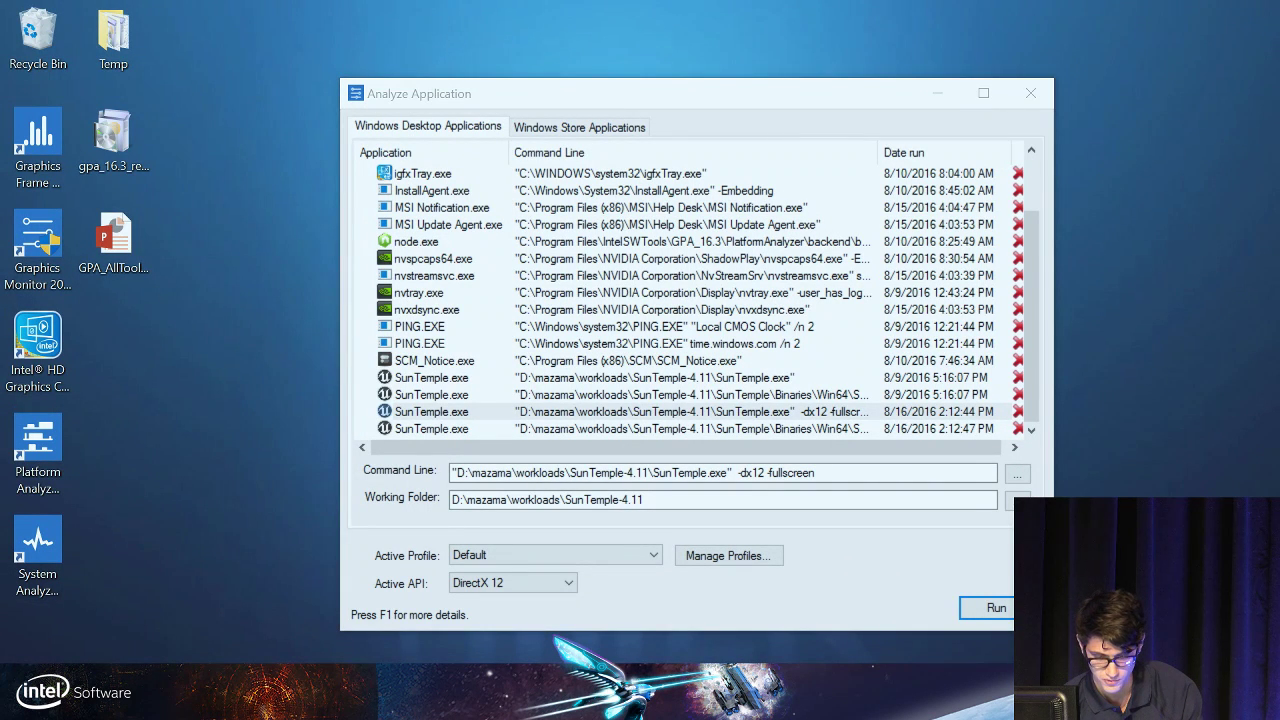
left_click(991, 473)
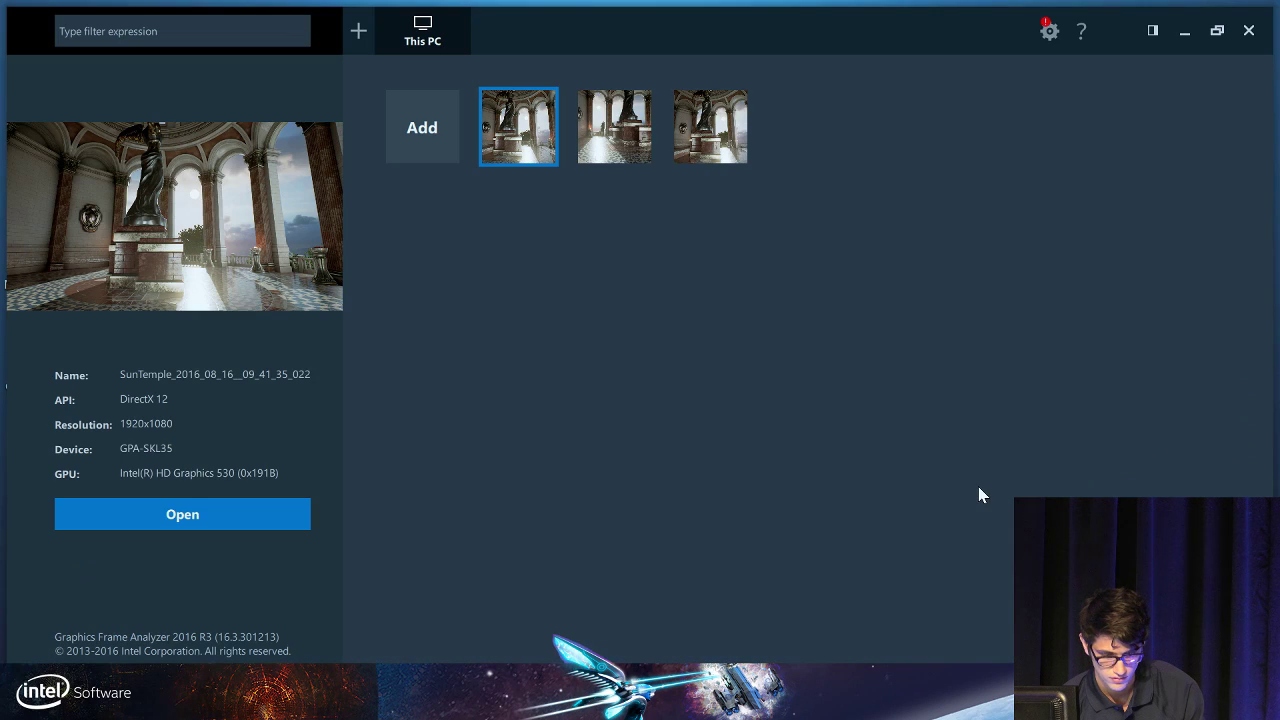
left_click(1216, 31)
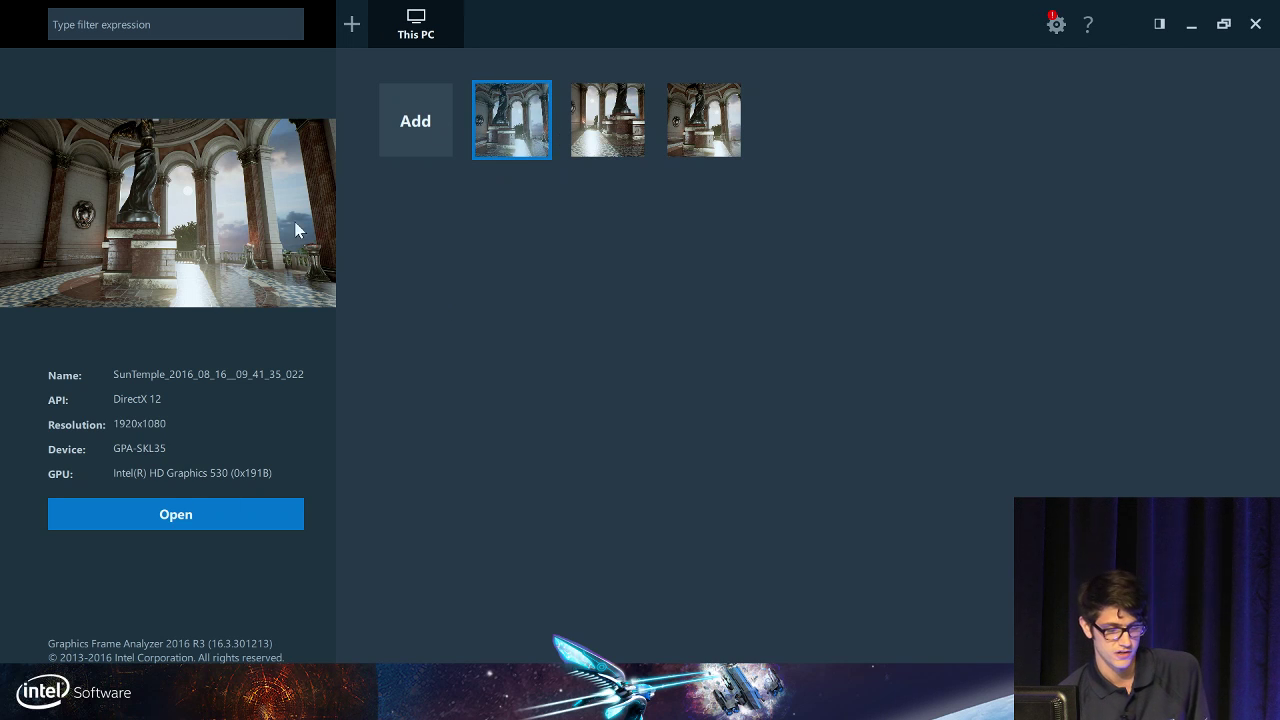
left_click(165, 520)
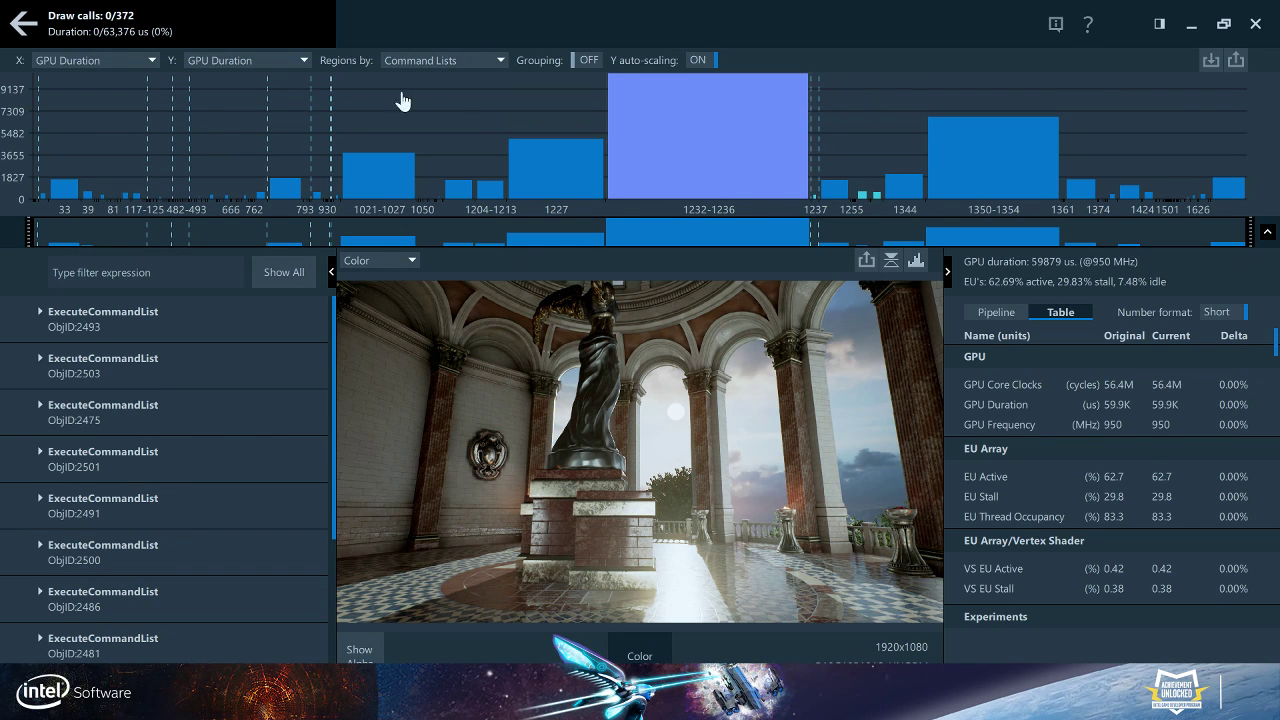
- Set the bar chart's X axis to Constant - no metric and adjust the displayed range of draw calls at the frame's start
left_click(80, 61)
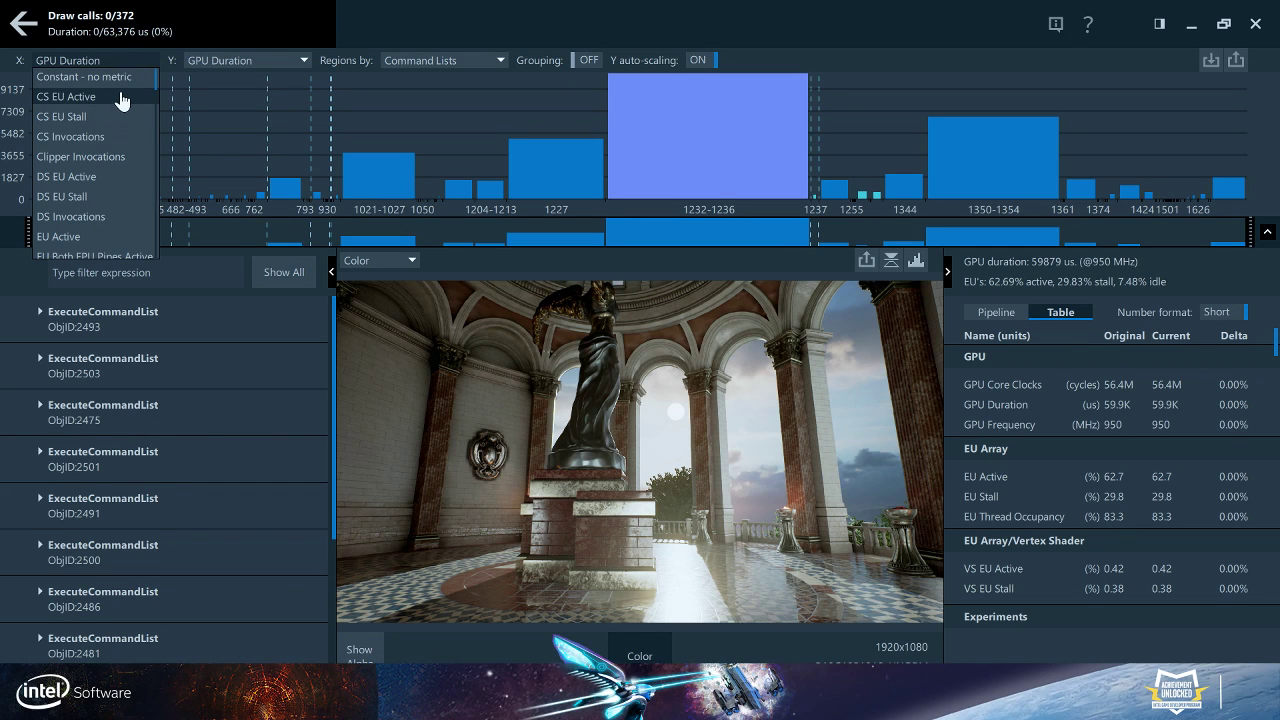
left_click(121, 76)
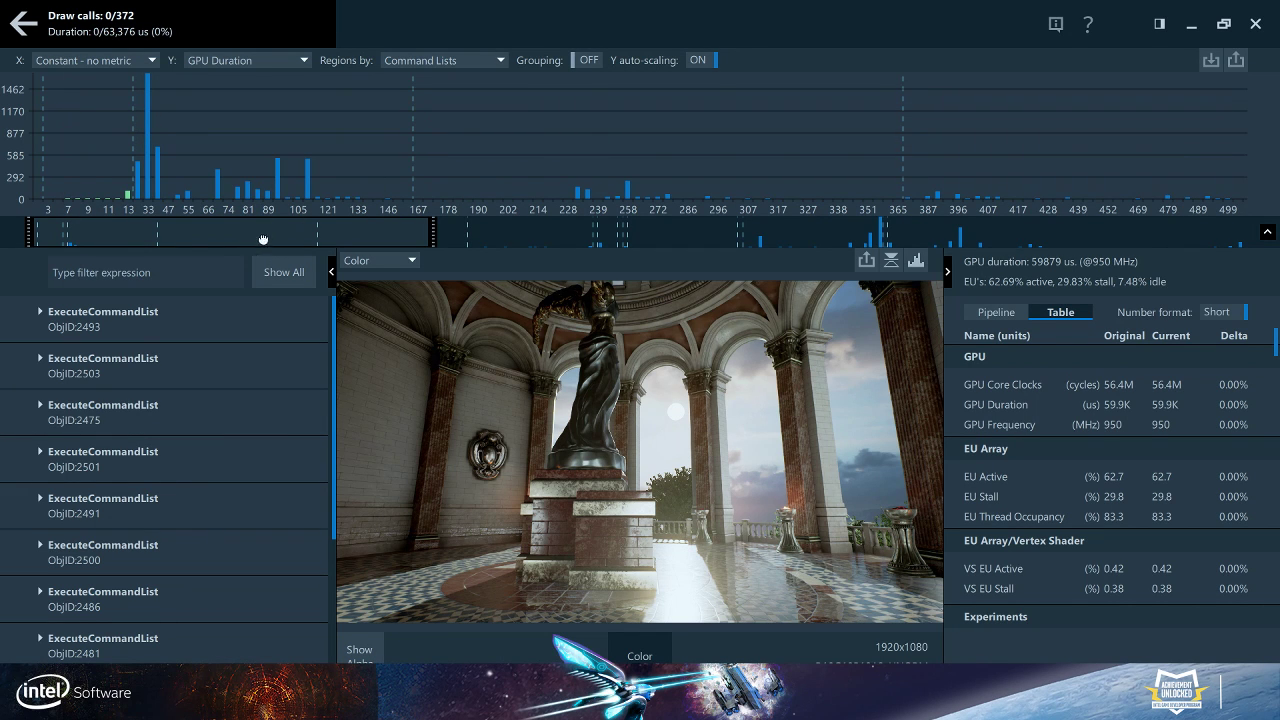
mouse_move(258, 239)
left_mouse_down()
mouse_move(1146, 243)
mouse_move(204, 221)
left_mouse_up()
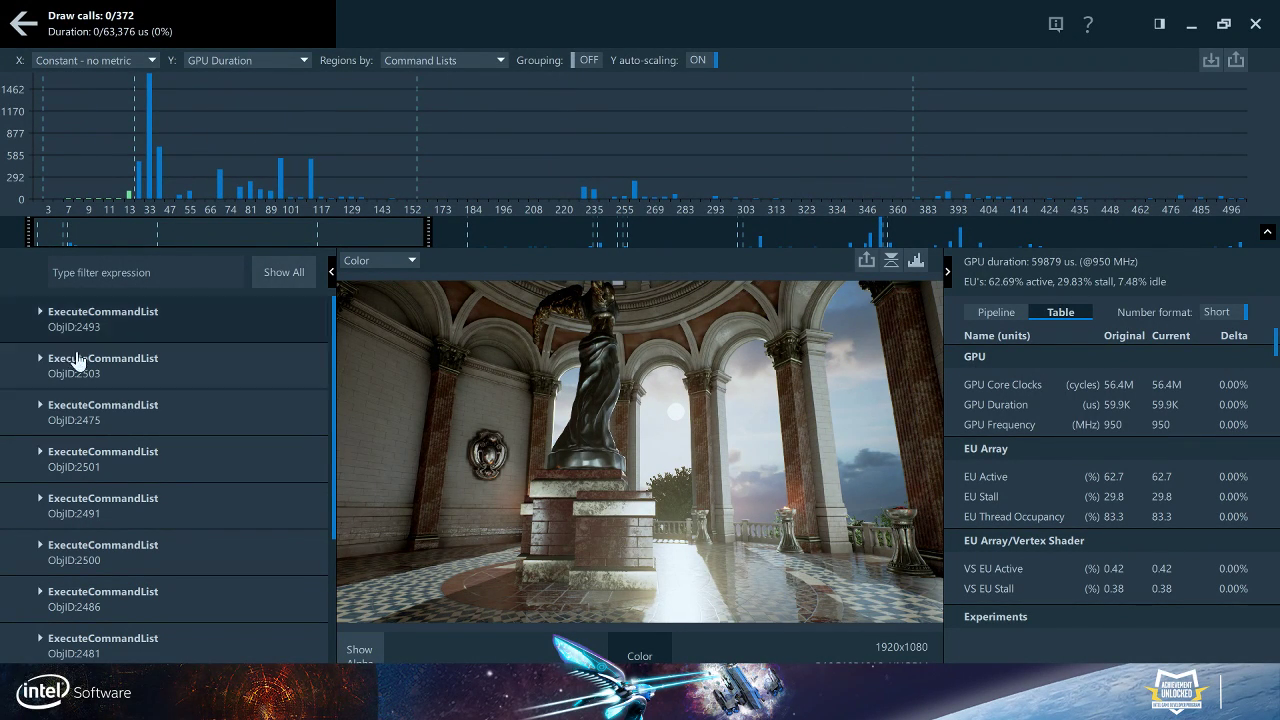
- Expand the command lists ObjID:2493, ObjID:2503 and ObjID:2486 and review the API calls they contain
left_click(40, 314)
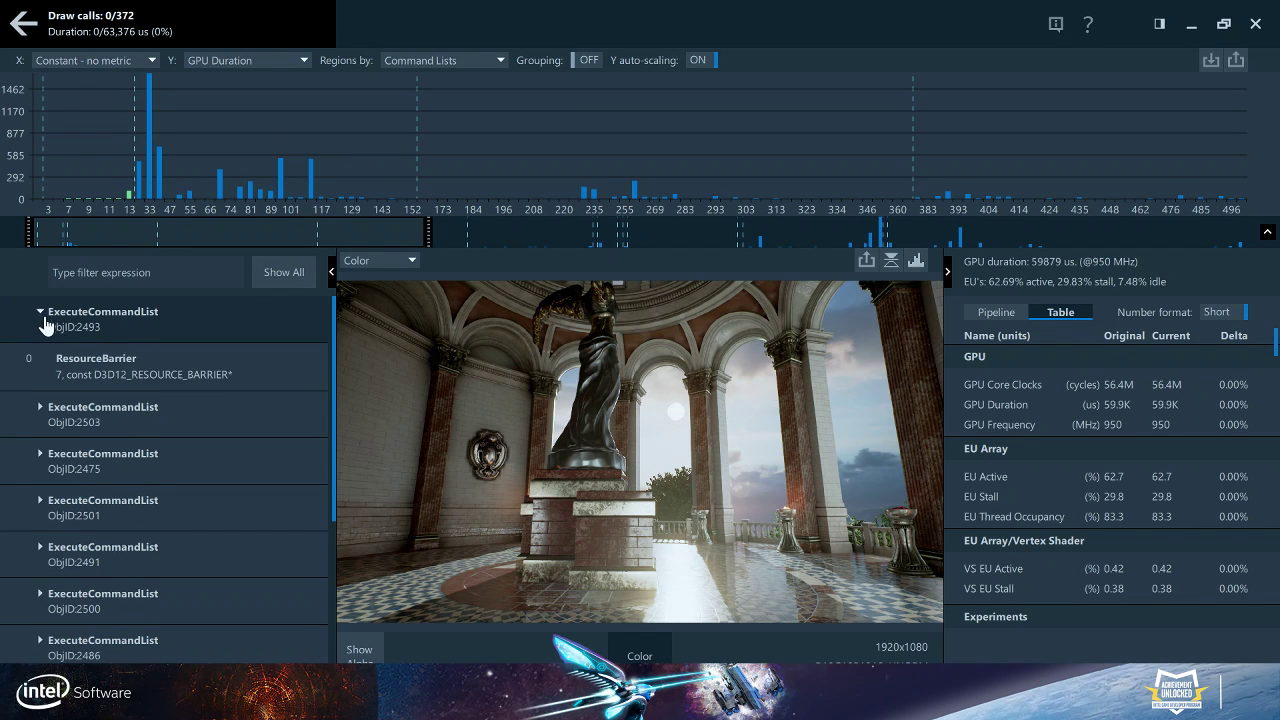
left_click(41, 411)
scroll(170, 406, "down", 5)
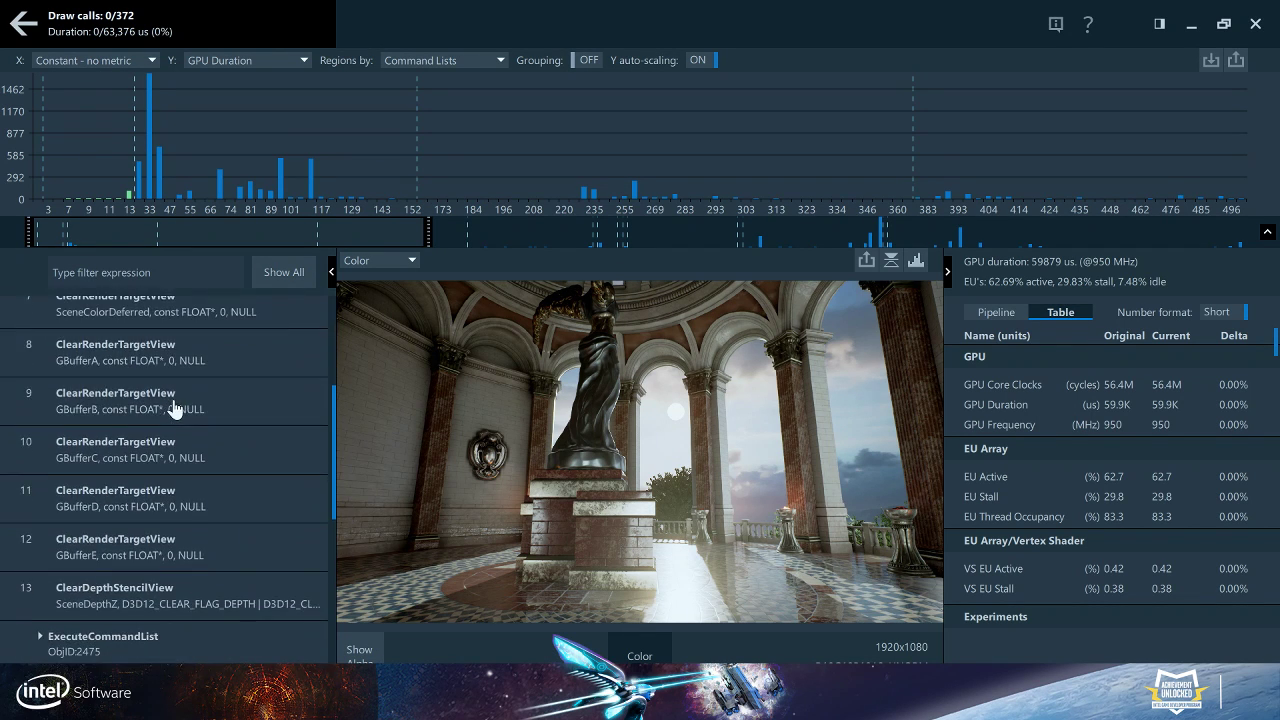
scroll(181, 414, "down", 5)
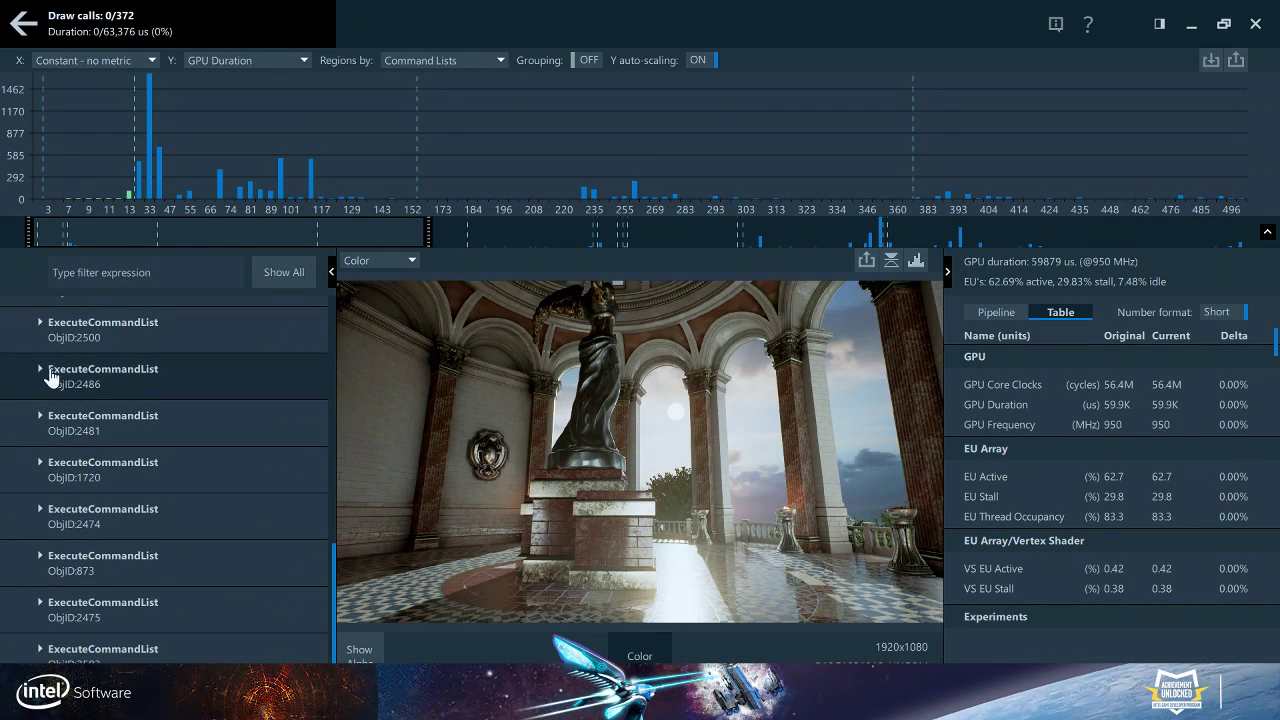
left_click(40, 376)
scroll(137, 360, "down", 5)
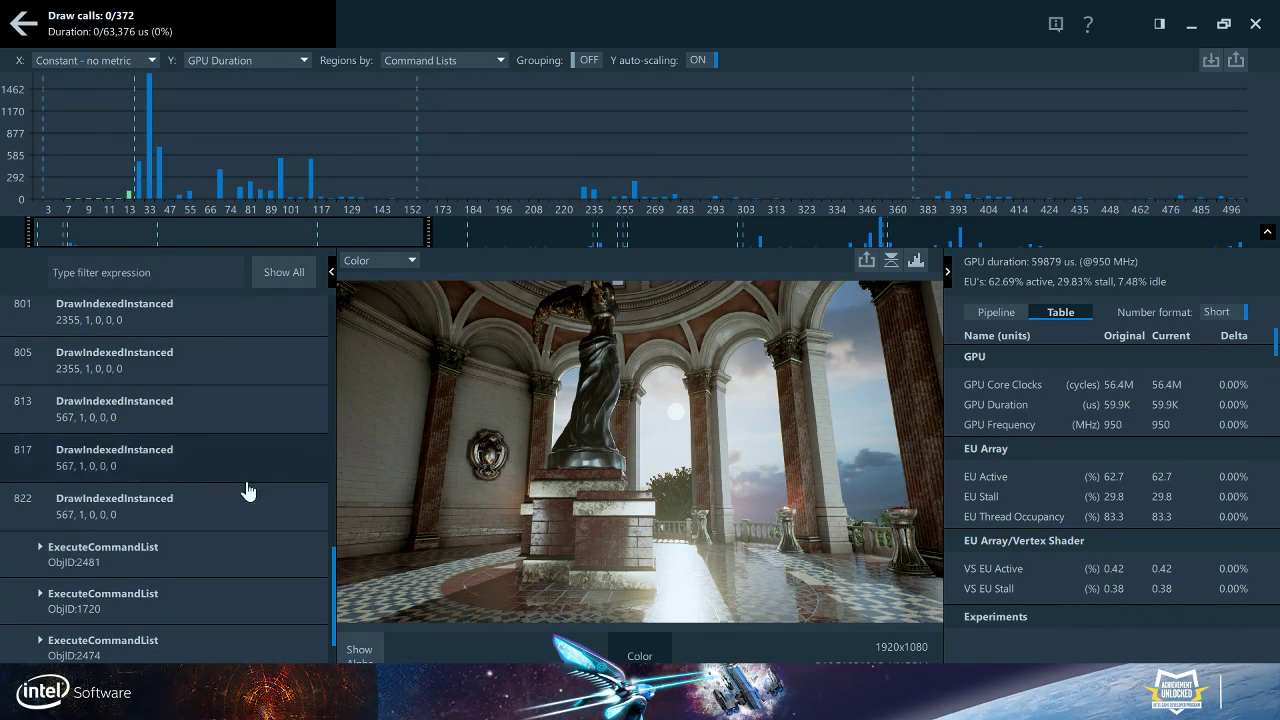
scroll(180, 466, "up", 6)
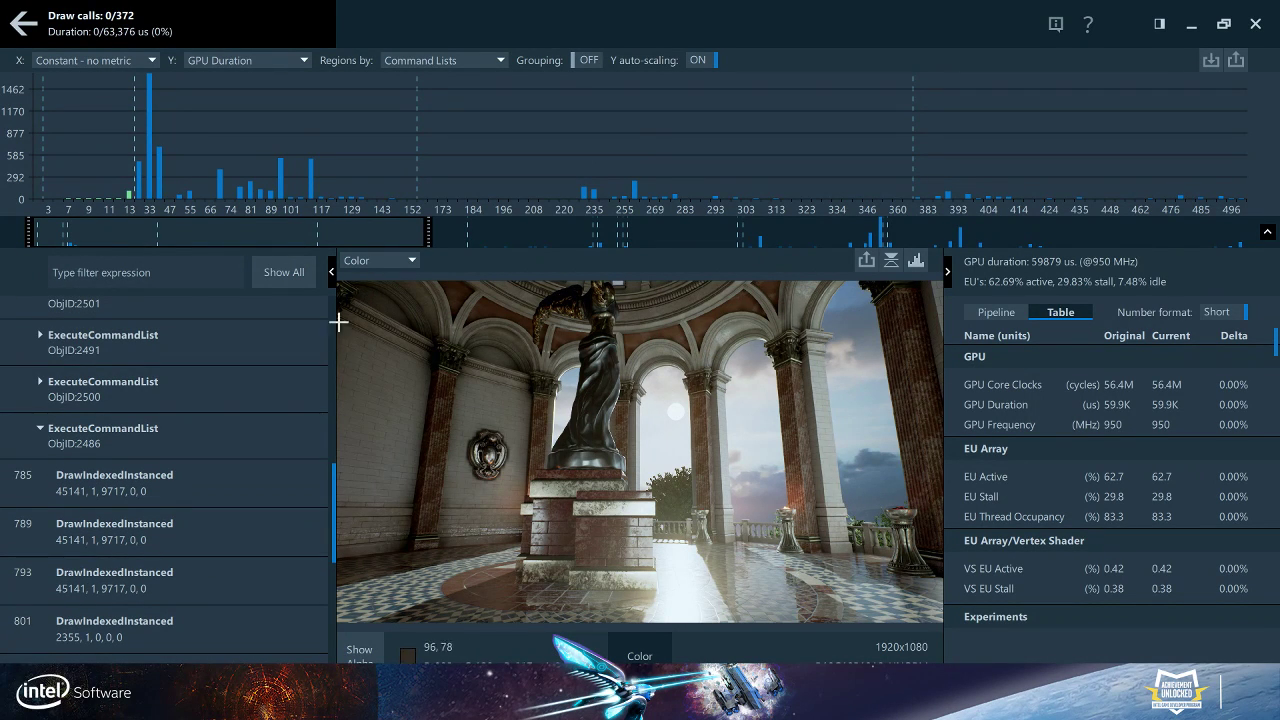
- Select draw call 97 in the bar chart and review its pipeline state, including the rasterizer, depth and stencil settings
left_click(280, 172)
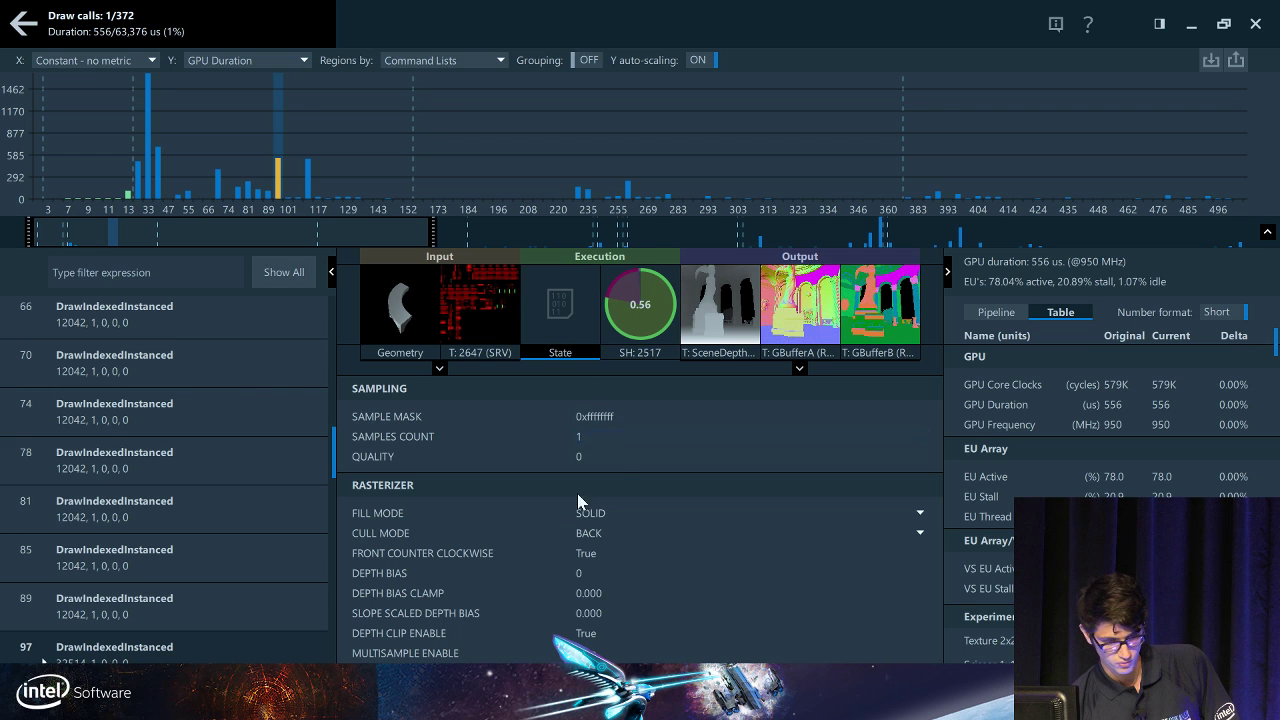
scroll(590, 480, "down", 8)
scroll(614, 477, "up", 3)
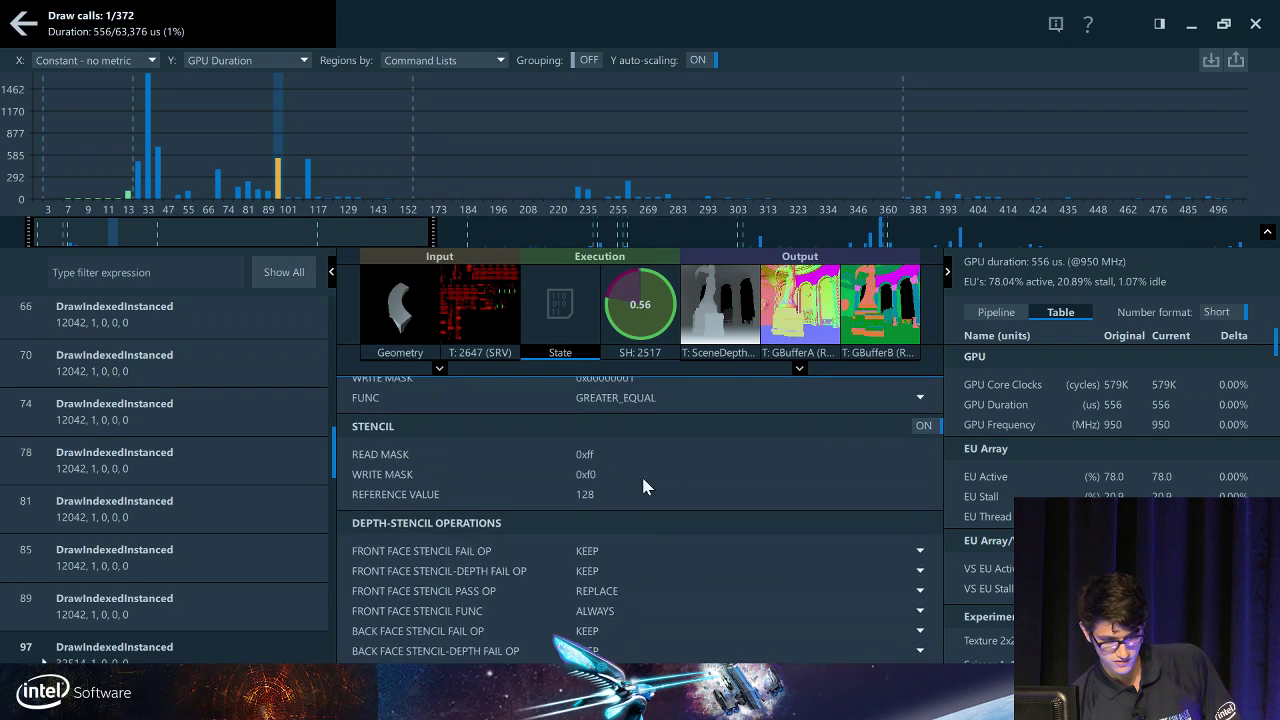
scroll(643, 487, "up", 1)
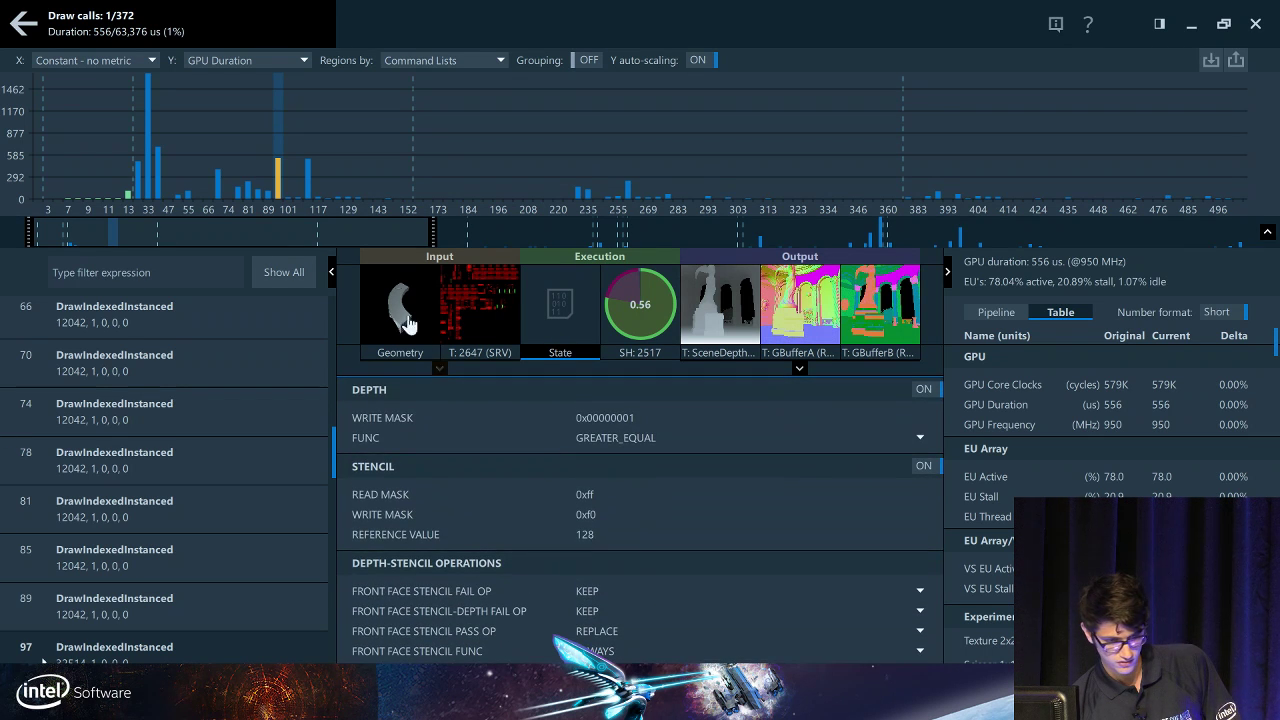
- View draw call 97's full set of output render targets, its GBufferB output and its input geometry
left_click(800, 367)
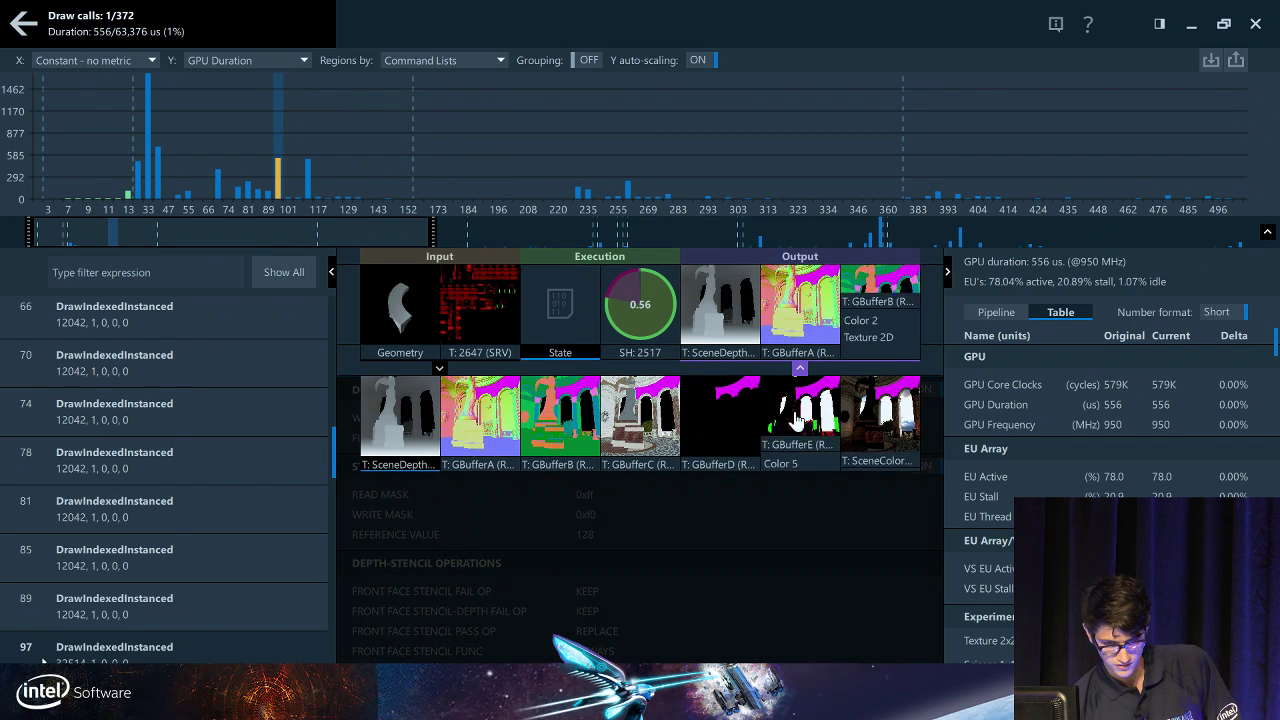
left_click(869, 297)
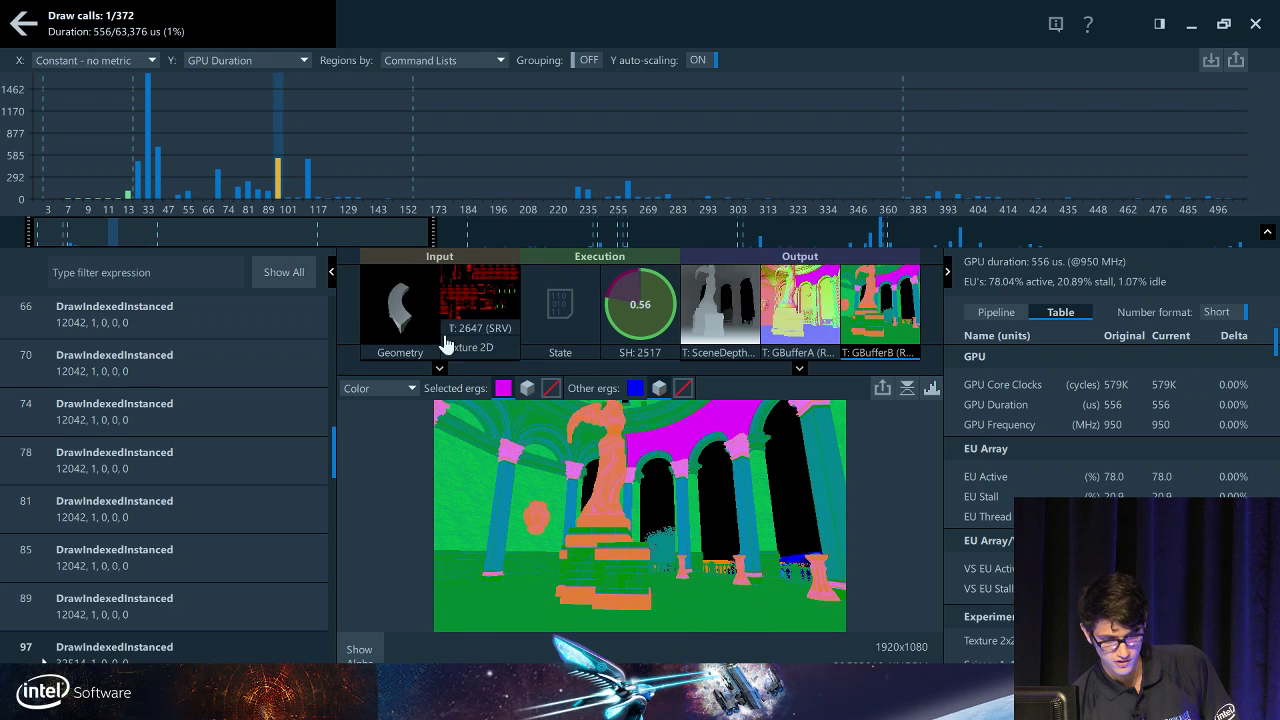
left_click(402, 312)
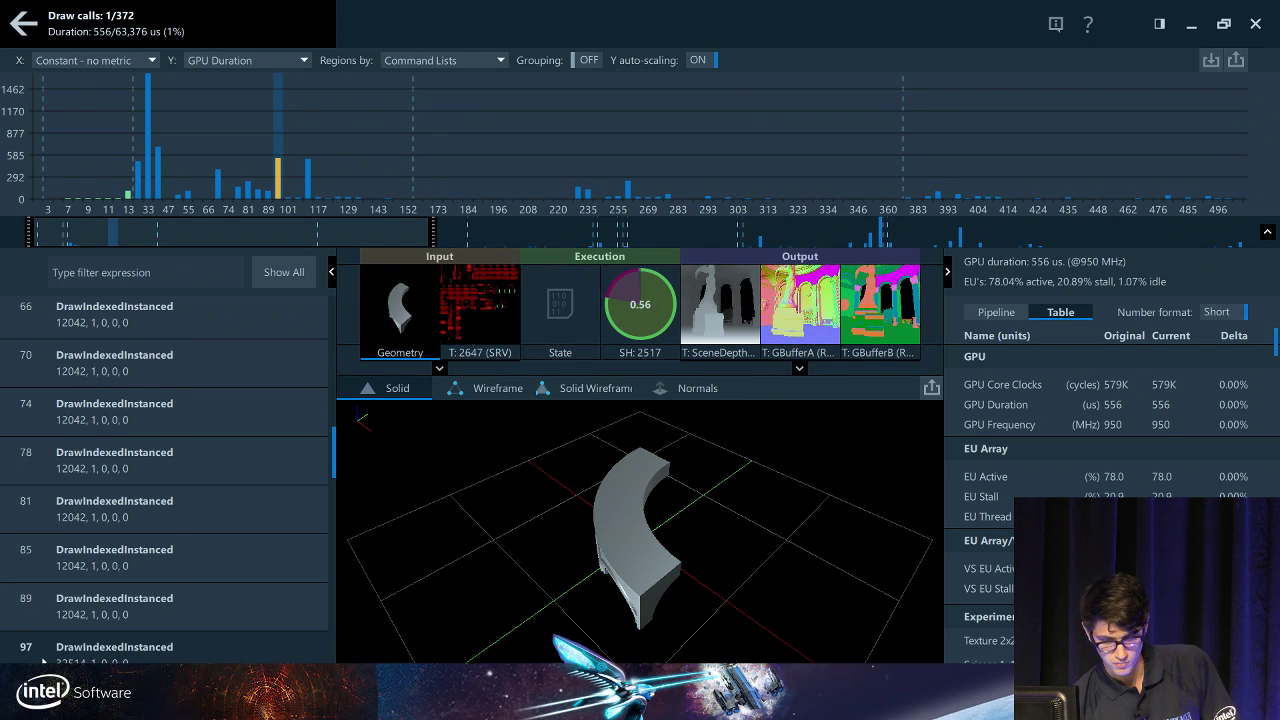
- Disable draw call 97 temporarily, inspect the GBufferB output and the metrics table without it, and re-enable the call
left_click(43, 662)
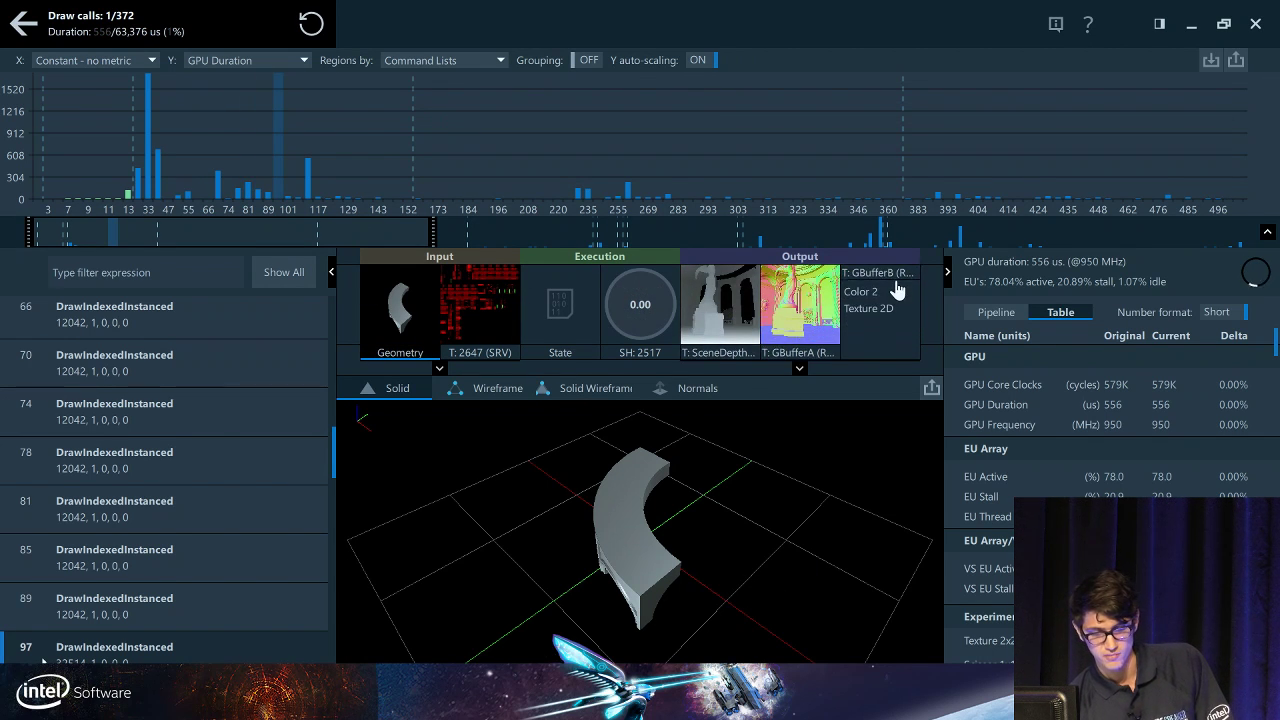
left_click(878, 305)
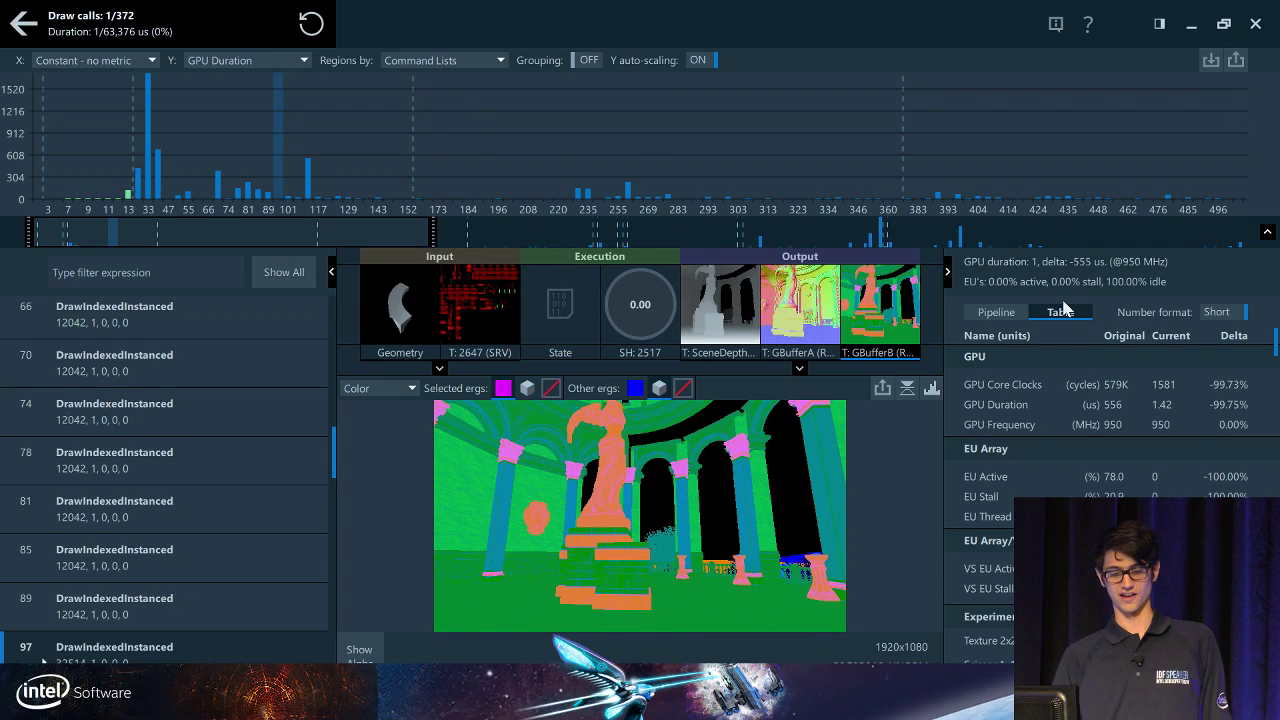
left_click(1063, 311)
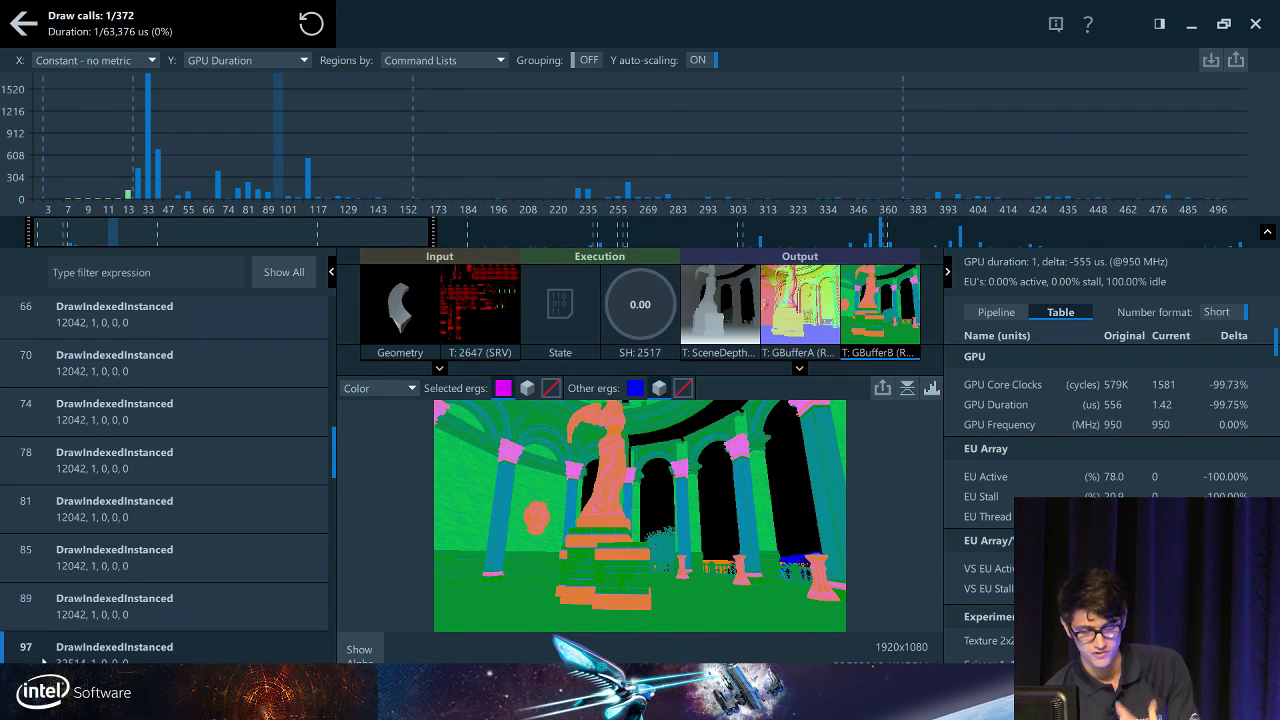
left_click(42, 660)
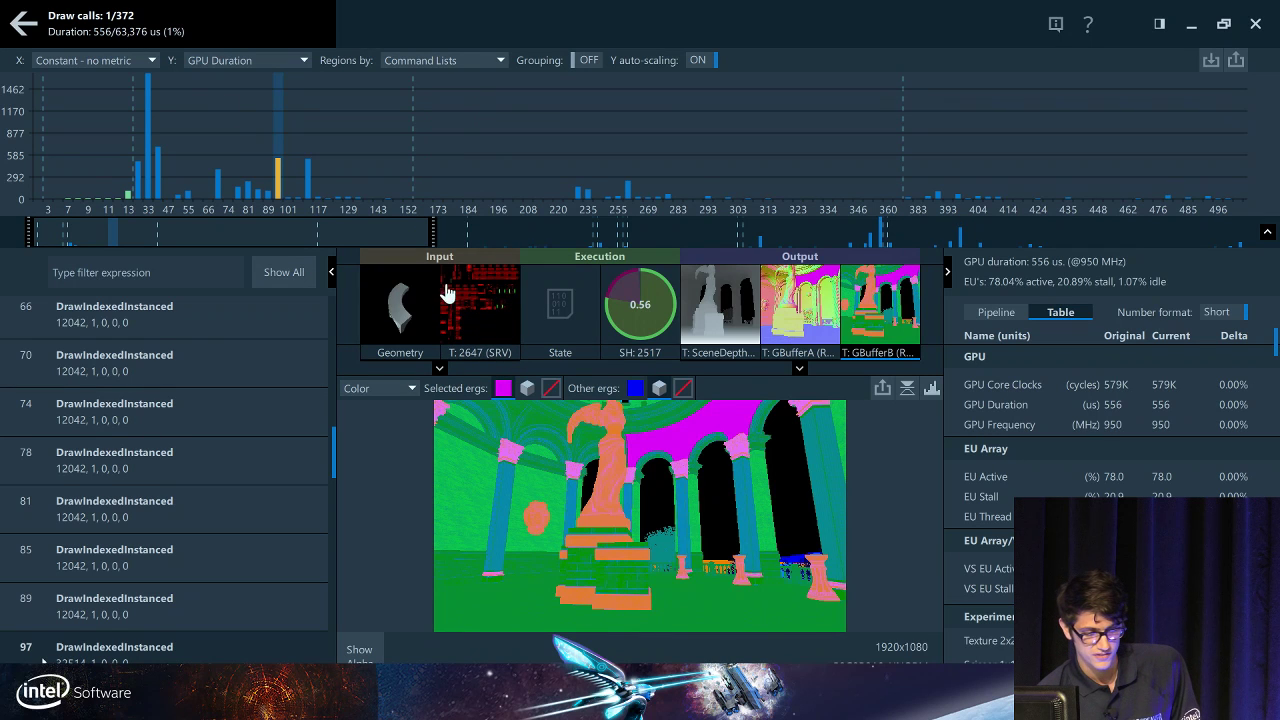
- Review draw call 97's pipeline state, from the stencil and depth-stencil operations to the render target blending settings
left_click(568, 310)
scroll(766, 508, "down", 3)
scroll(768, 516, "up", 3)
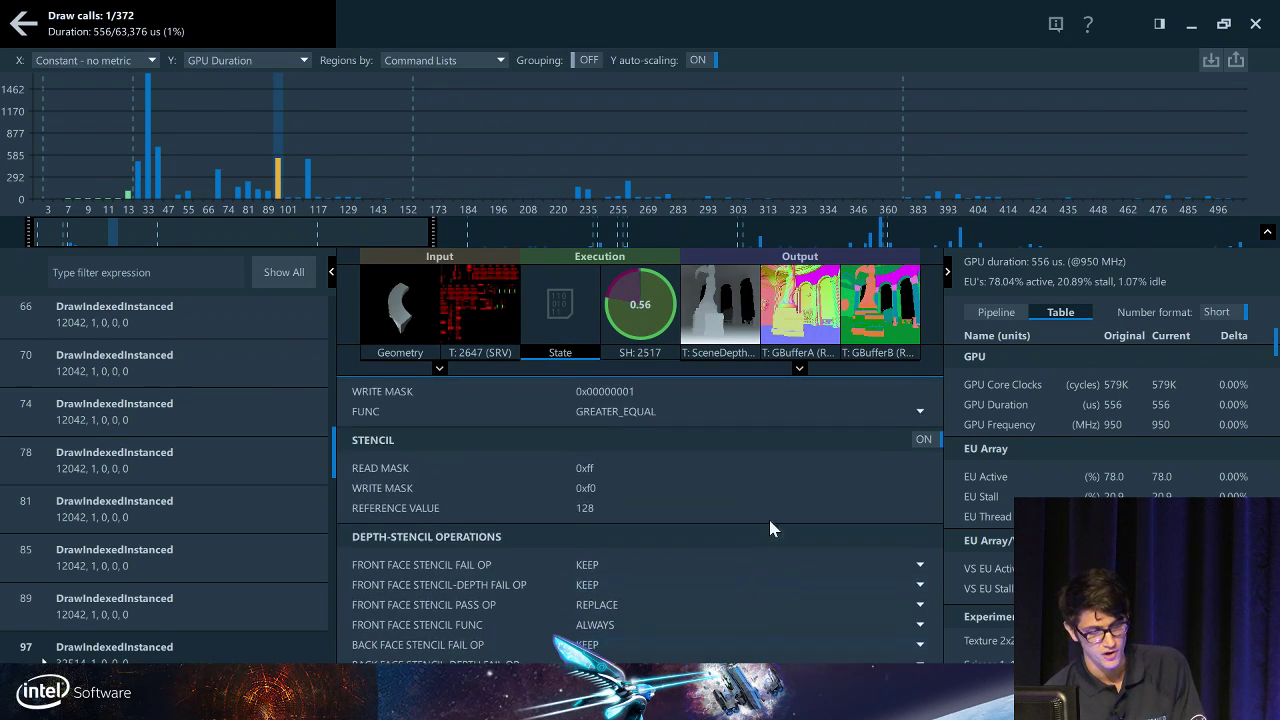
scroll(868, 482, "down", 5)
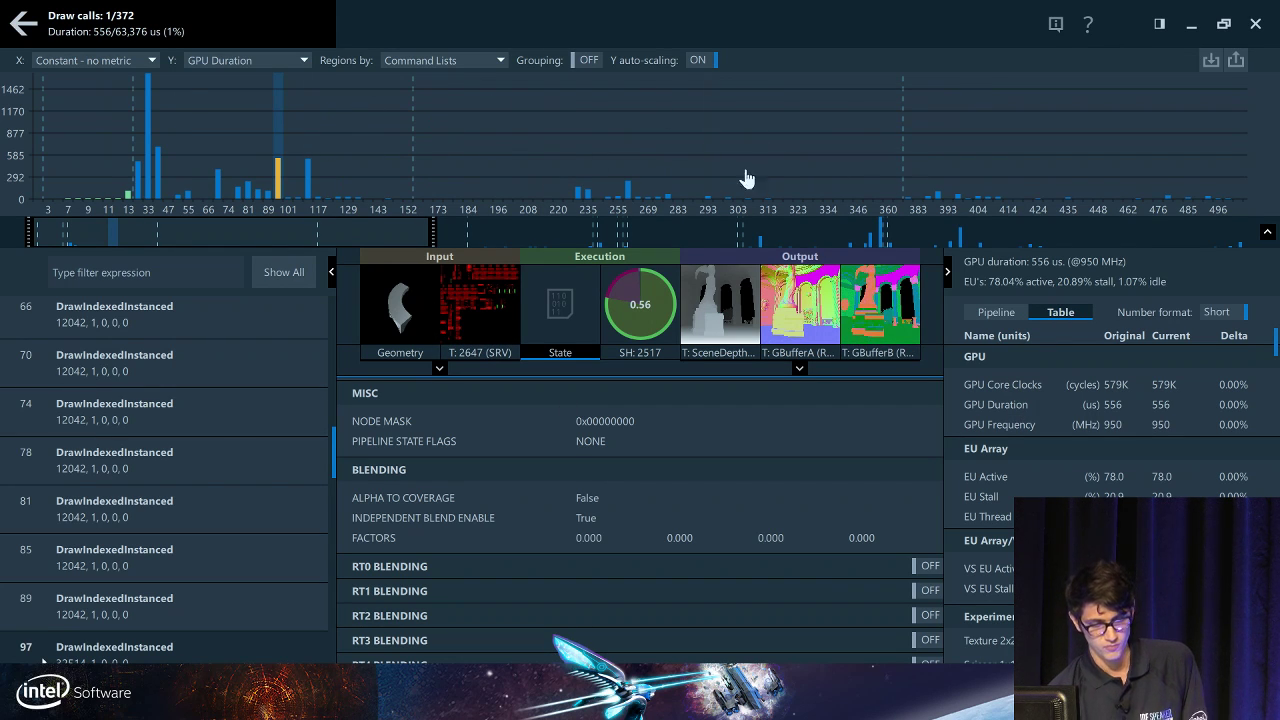
- Set the bar chart's X axis to GPU Duration and extend the displayed range to the whole frame
left_click(98, 62)
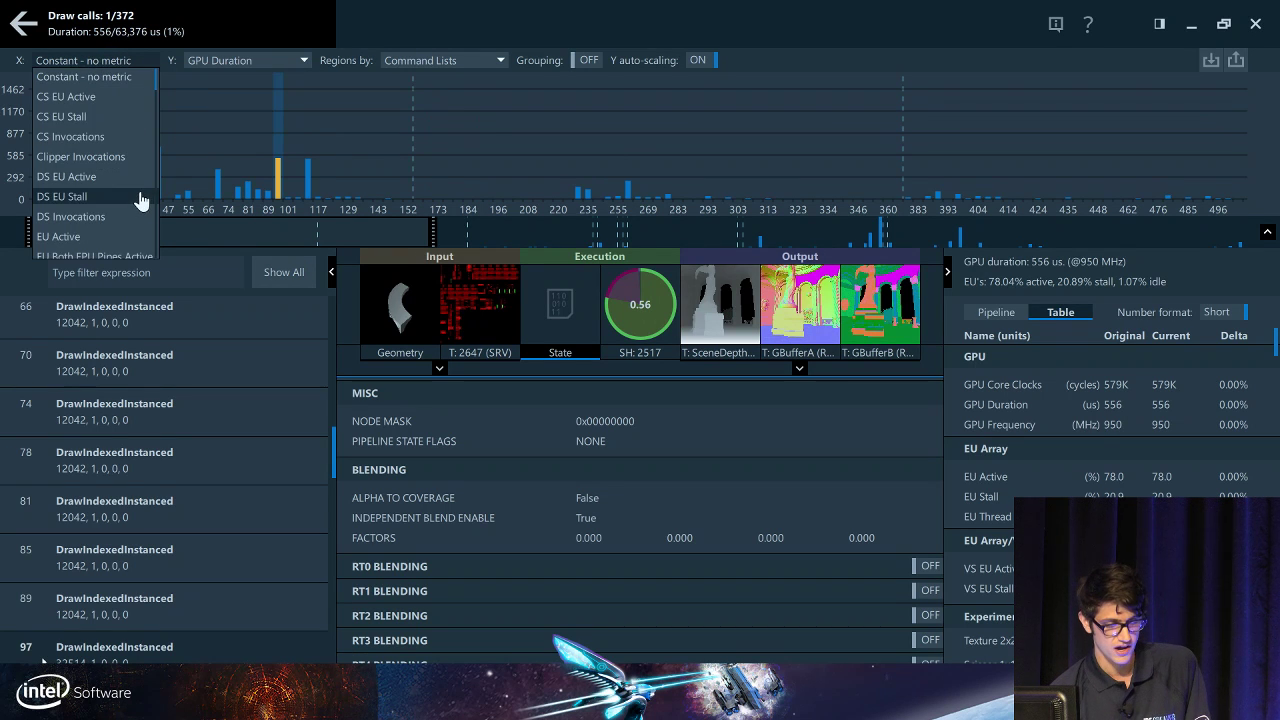
scroll(141, 202, "down", 3)
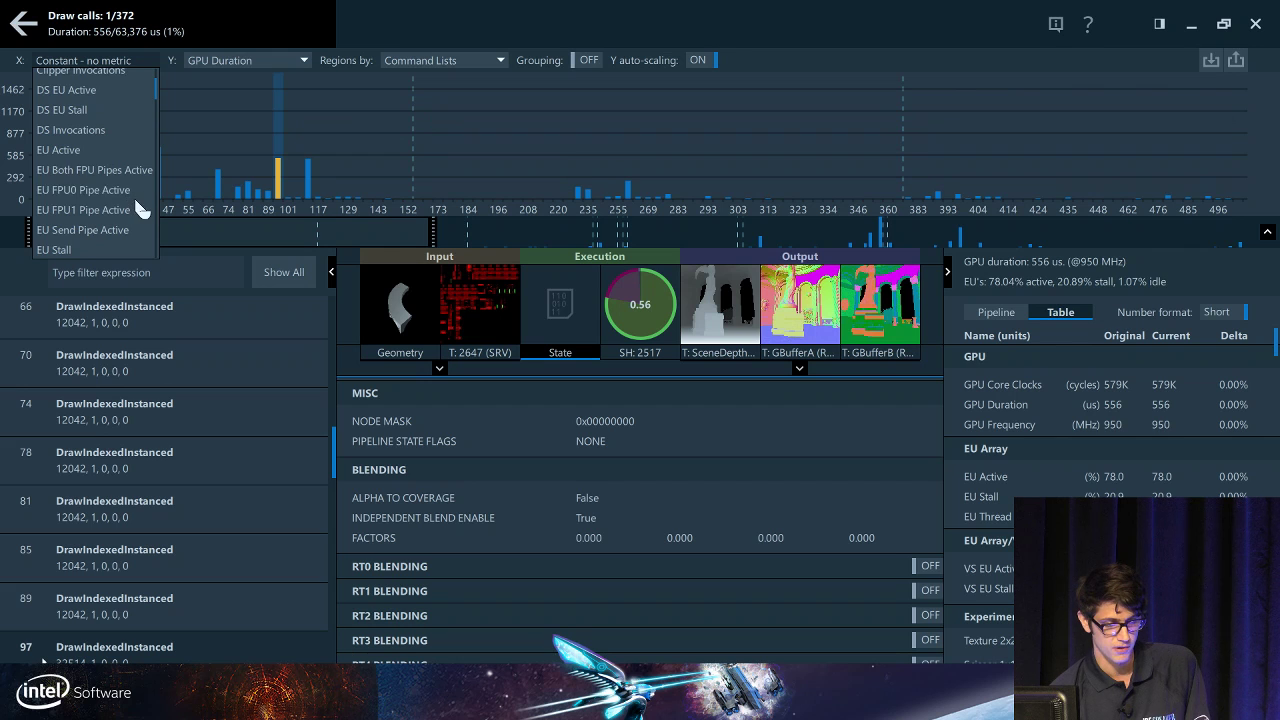
scroll(141, 208, "down", 6)
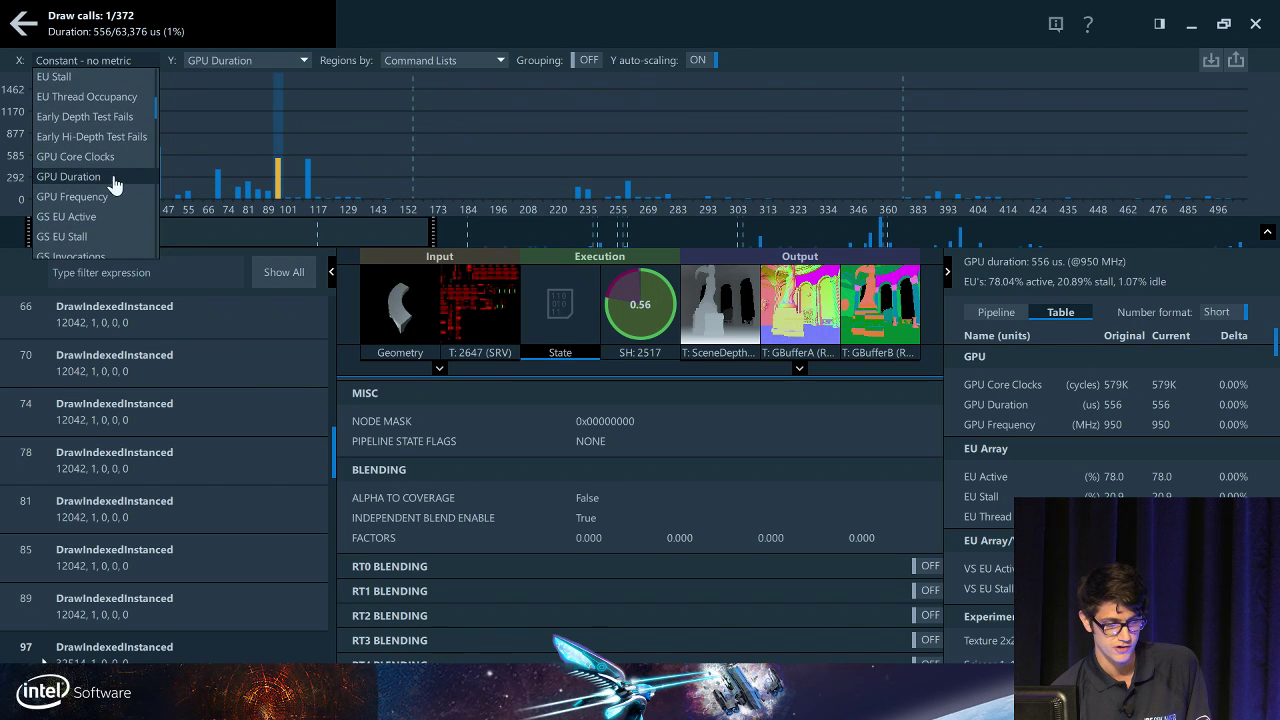
left_click(114, 177)
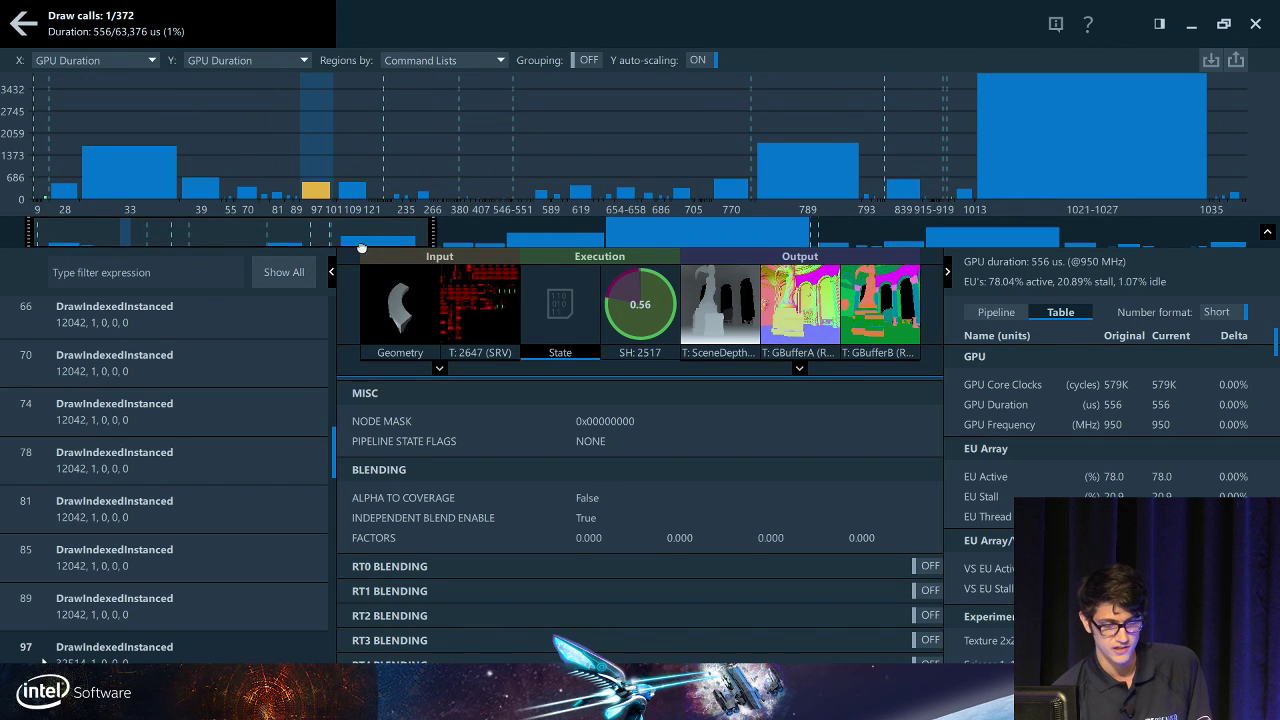
left_click_drag(361, 238, 354, 238)
scroll(285, 237, "down", 5)
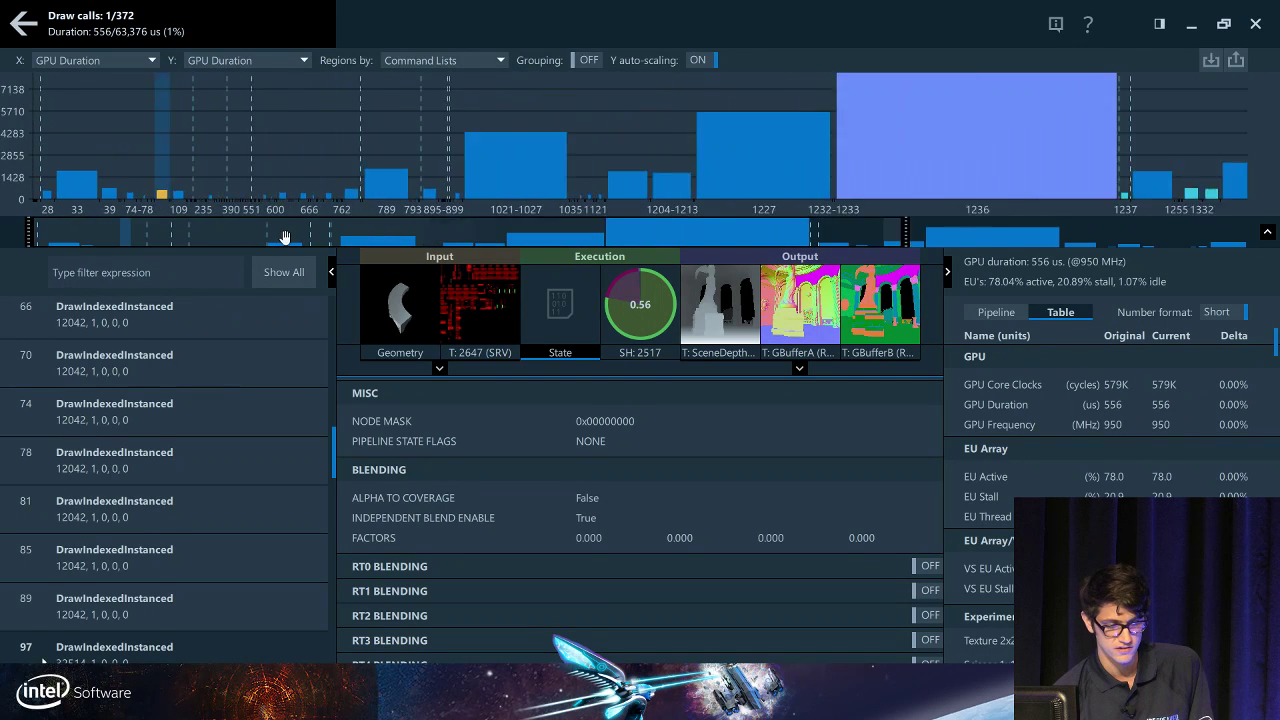
scroll(285, 237, "down", 3)
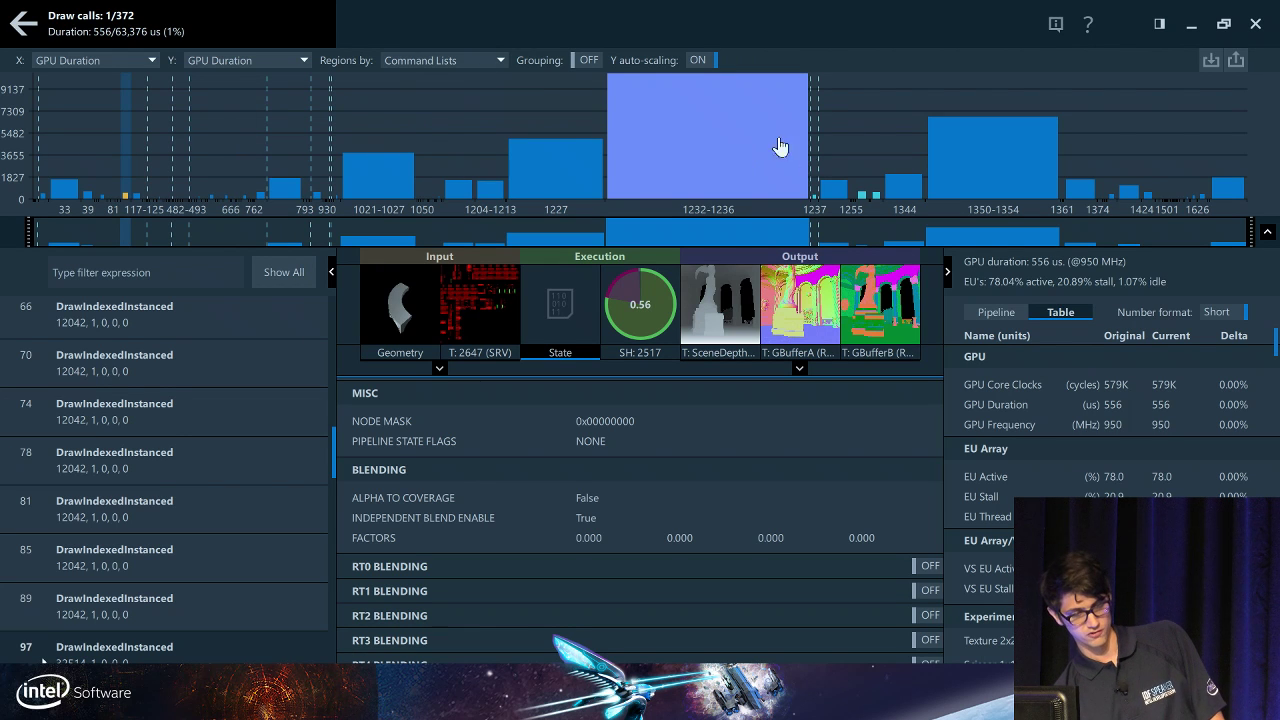
- Select calls 1232-1236 in the bar chart and review compute shader SH:2569, including its resource bindings, samplers and assembly code
left_click(711, 172)
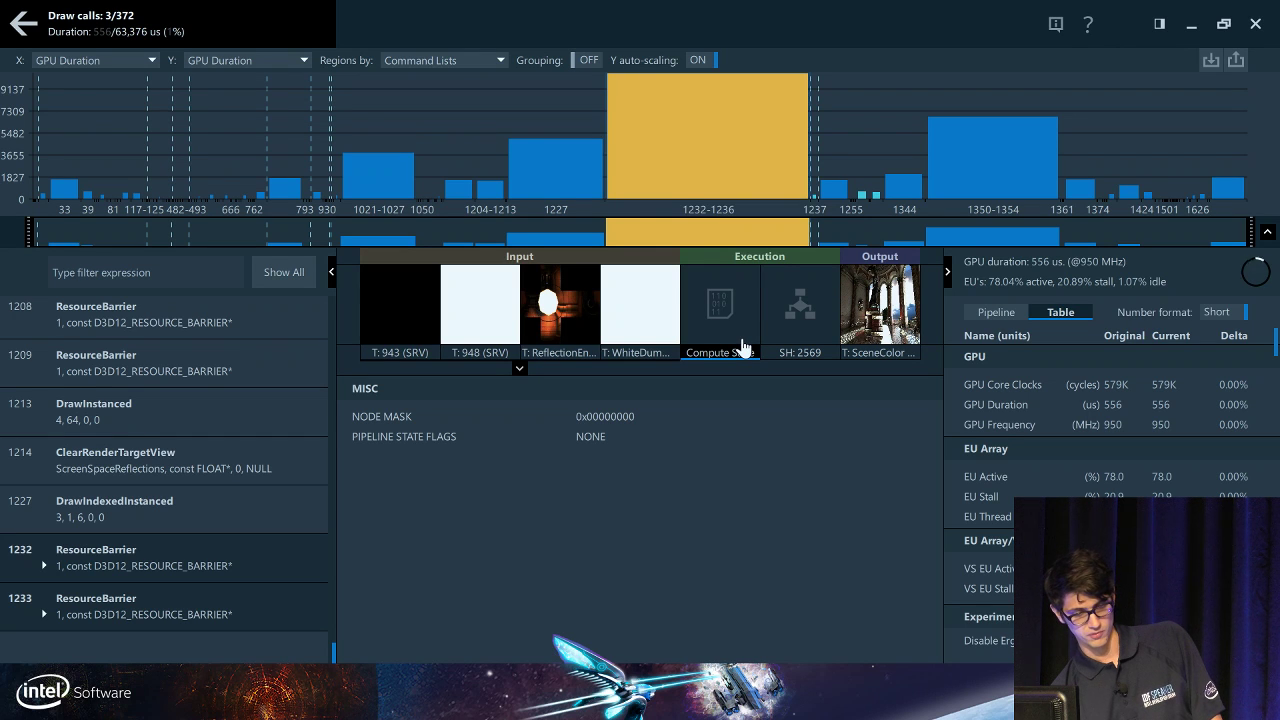
left_click(797, 308)
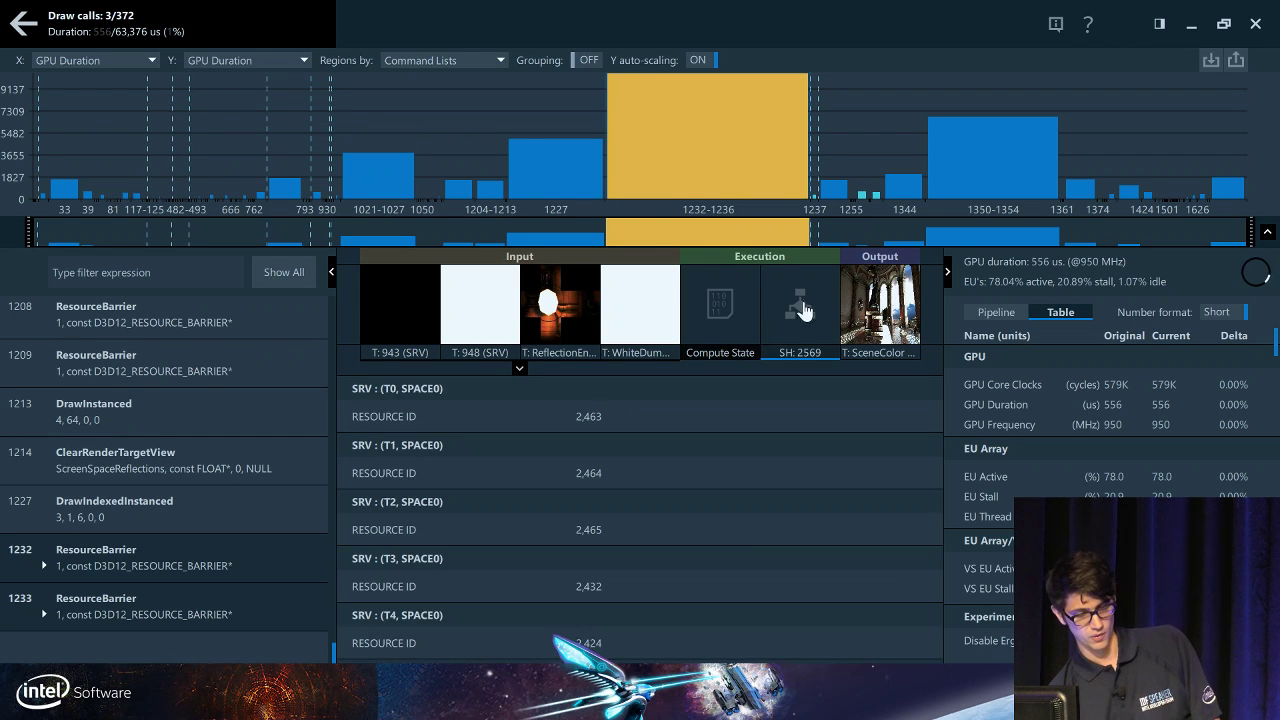
scroll(742, 518, "down", 12)
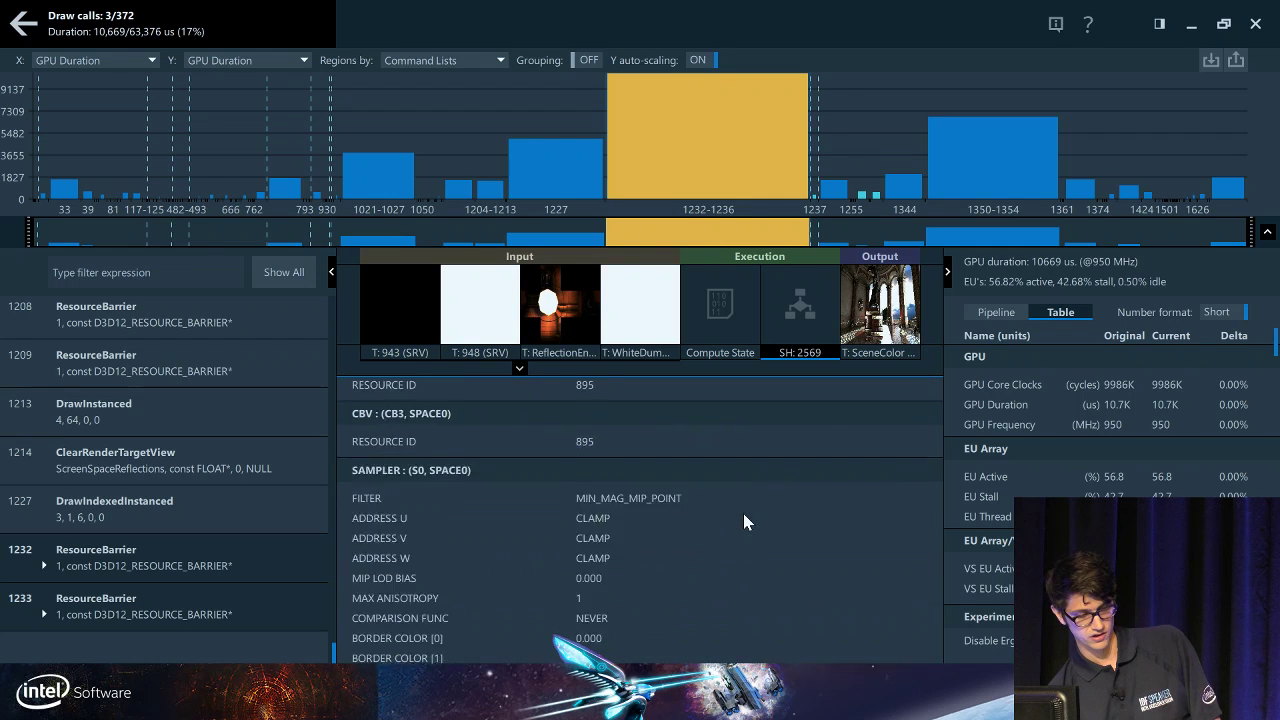
scroll(741, 531, "down", 10)
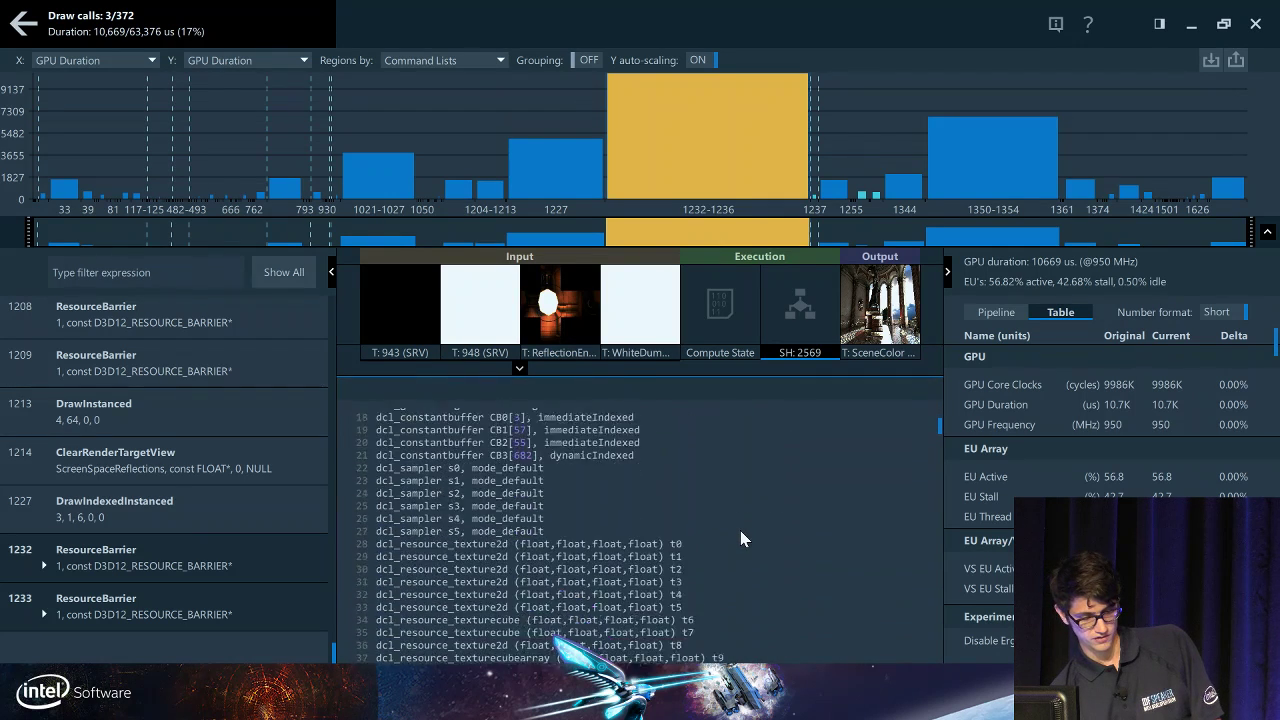
scroll(741, 531, "up", 1)
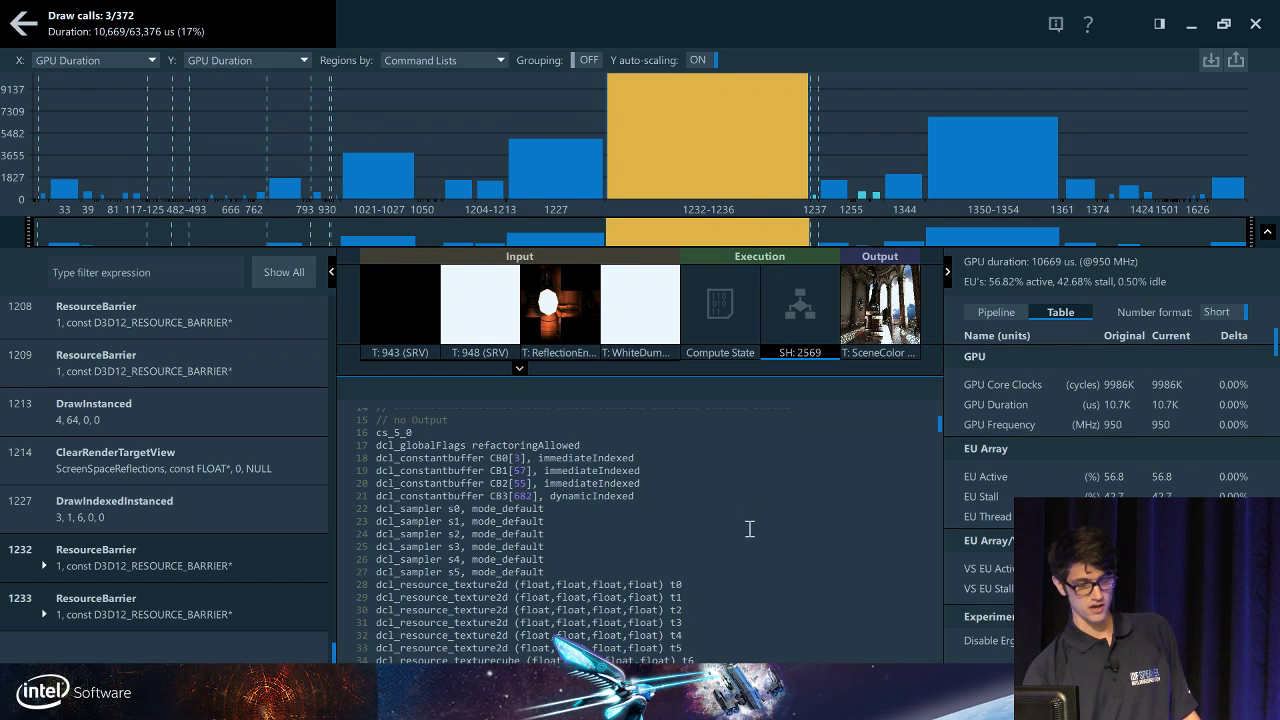
scroll(771, 529, "down", 4)
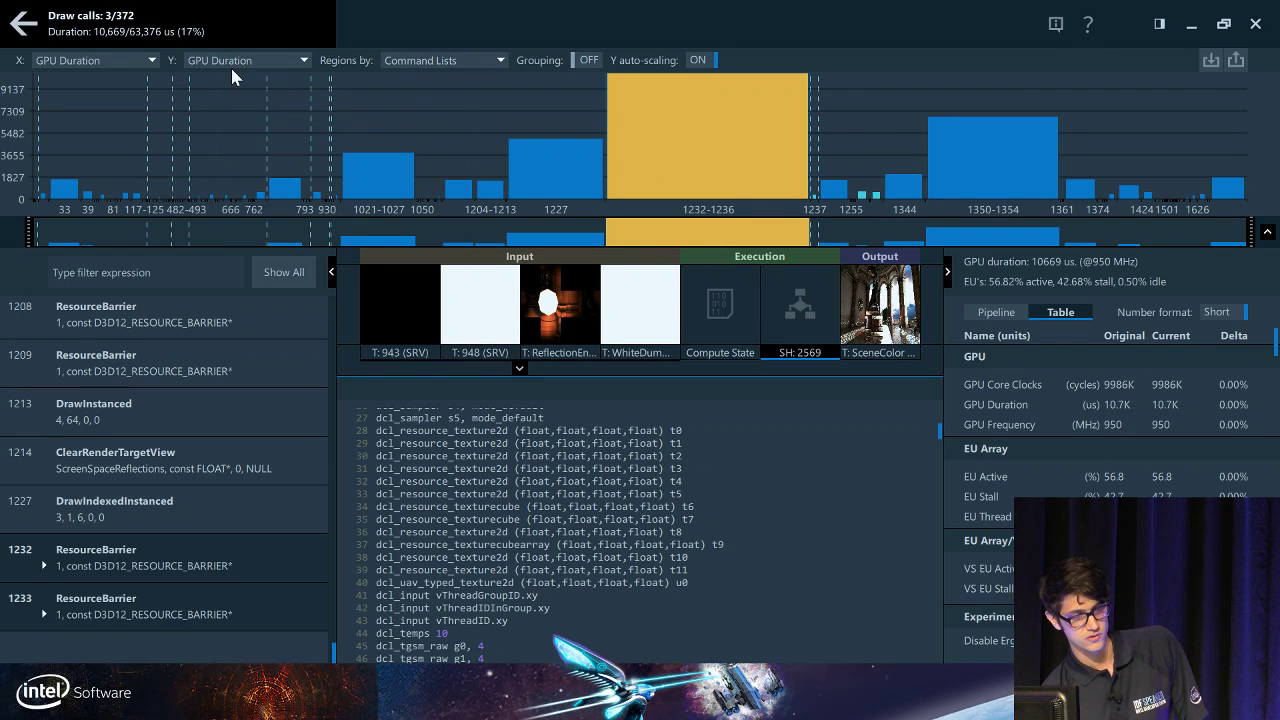
- Divide the bar chart into regions by Pipeline State and turn grouping on
left_click(453, 64)
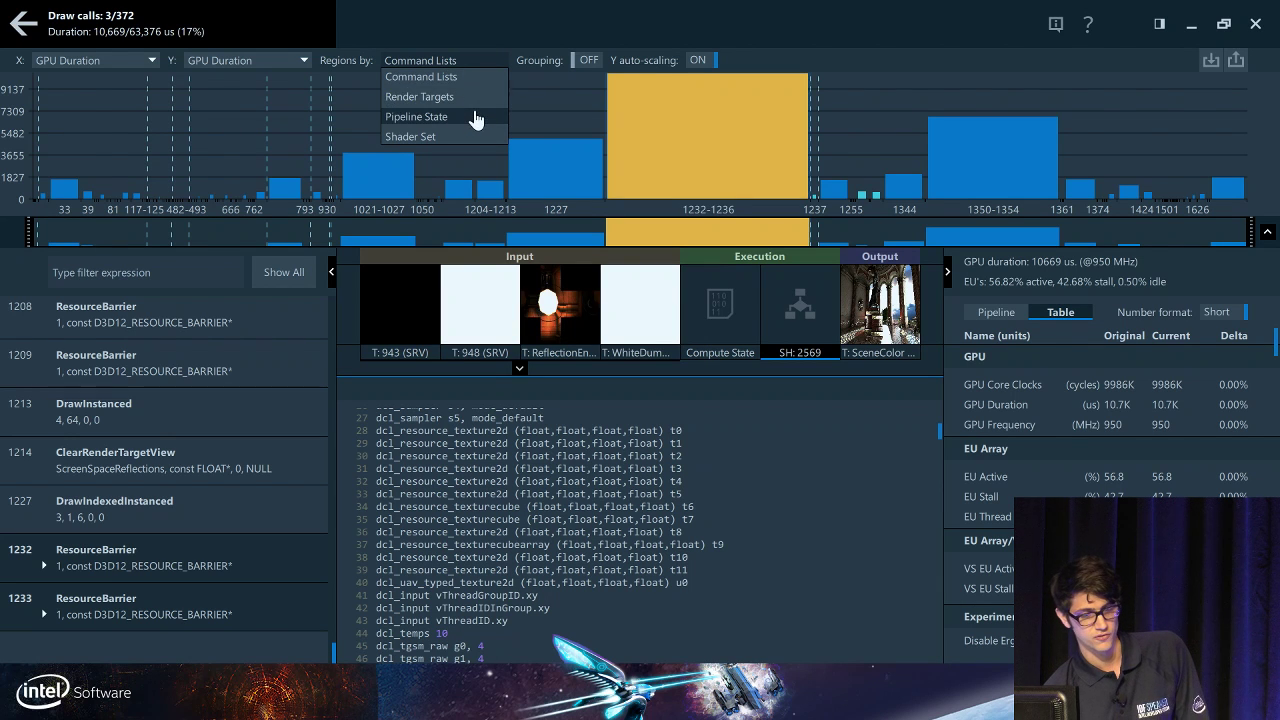
left_click(475, 119)
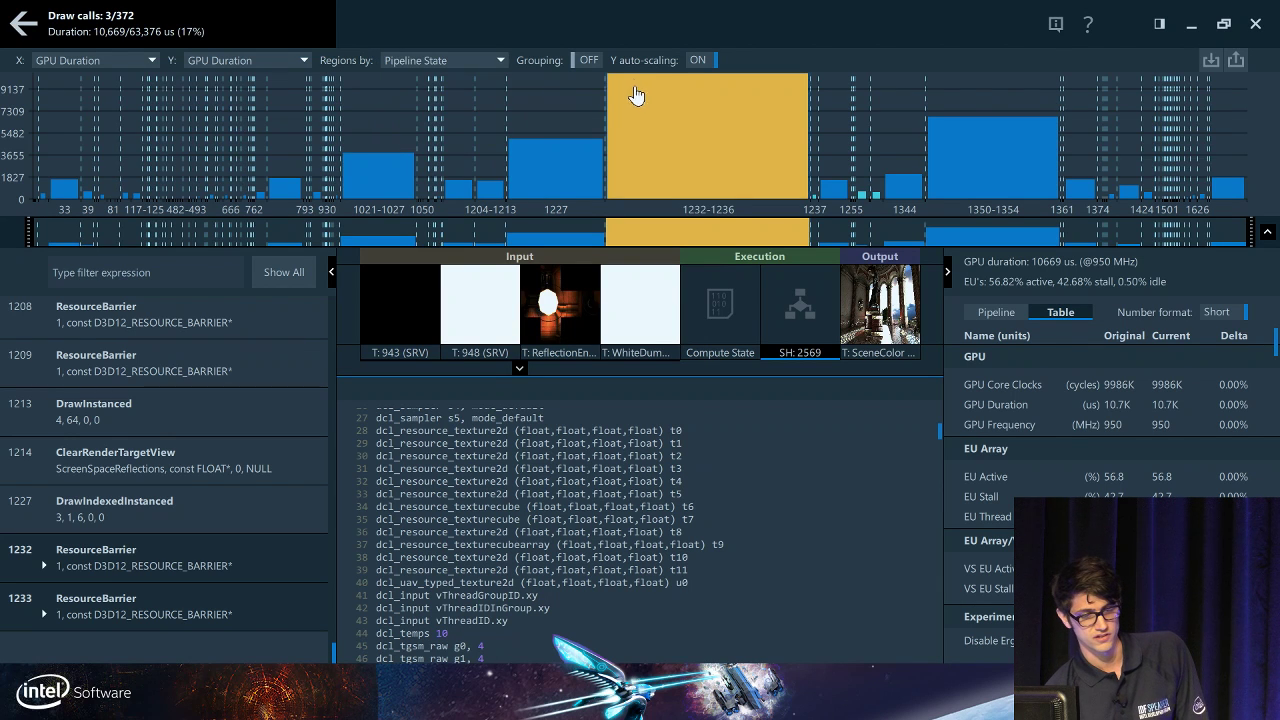
left_click(584, 62)
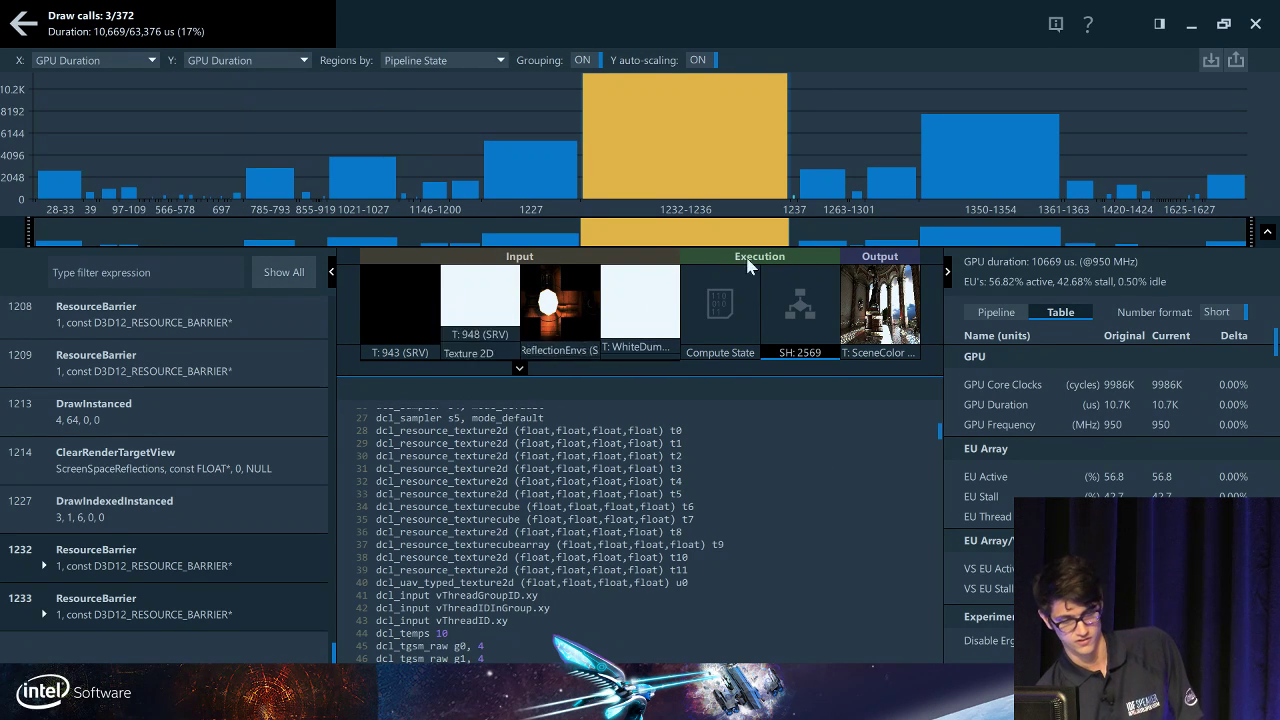
- Select draw call 1227, show all of its inputs and inspect its geometry from several angles
left_click(527, 171)
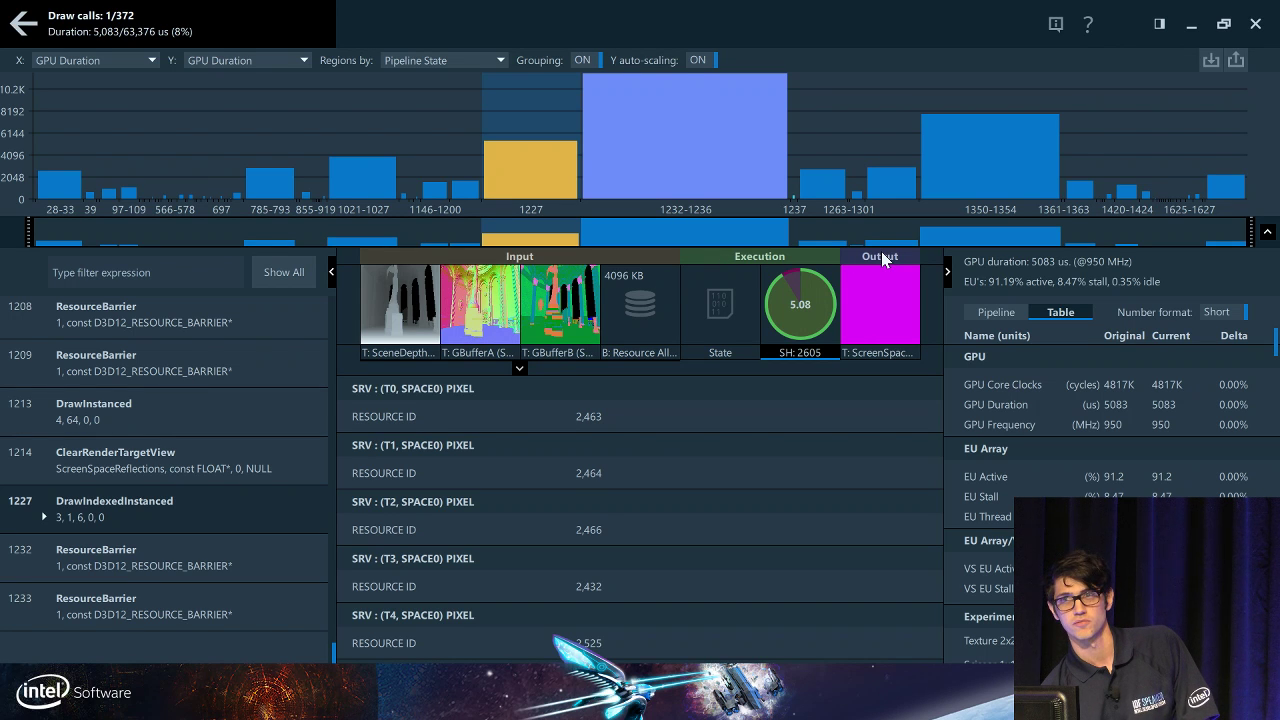
left_click(524, 372)
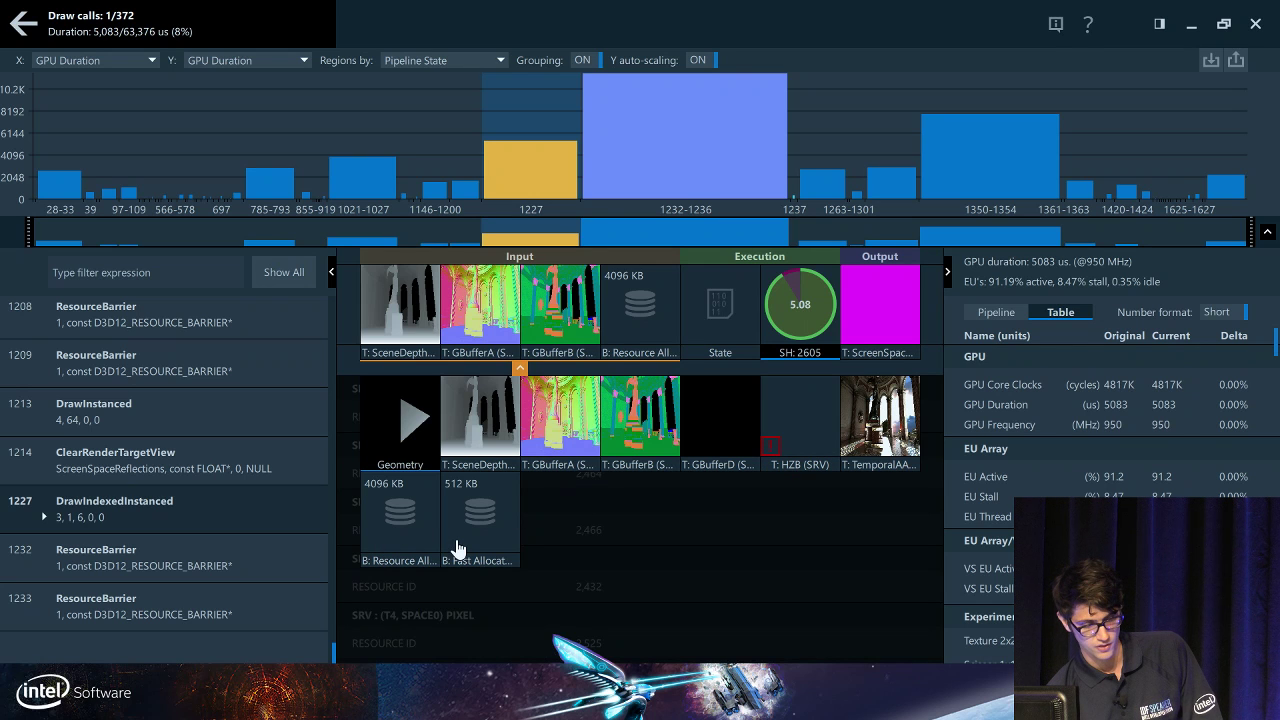
left_click(414, 412)
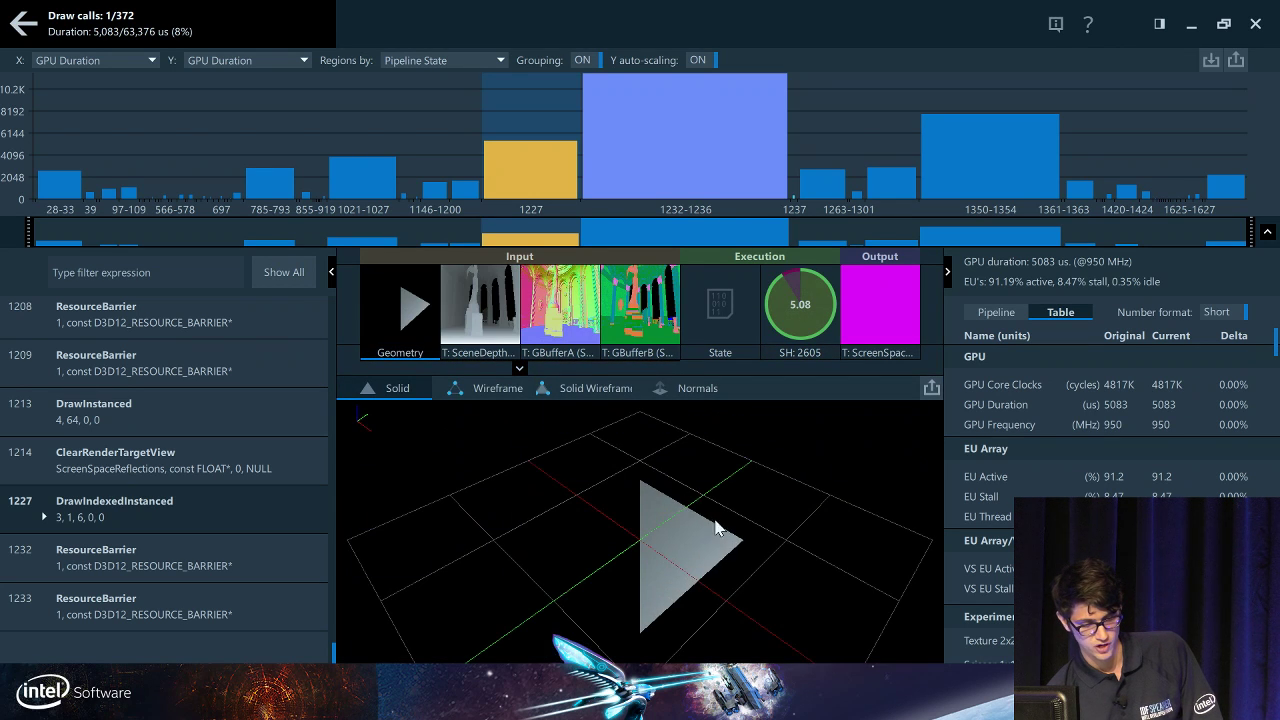
left_click_drag(642, 640, 706, 440)
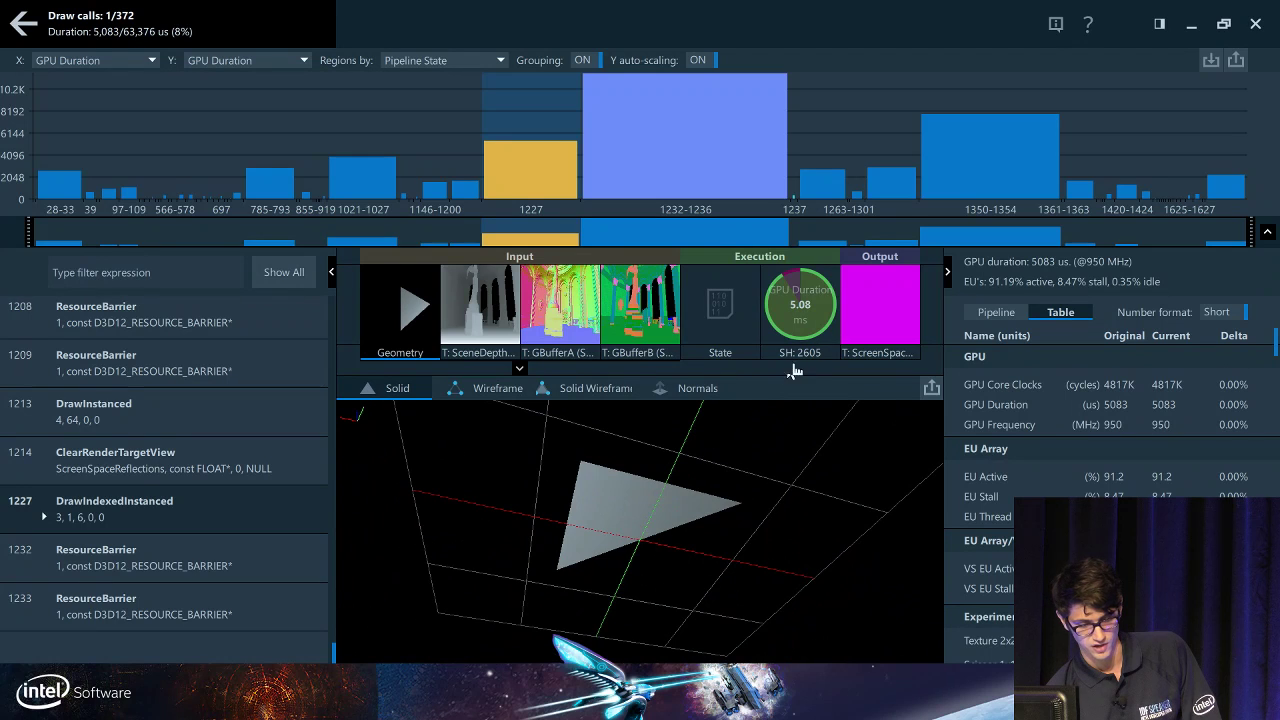
left_click_drag(628, 516, 691, 443)
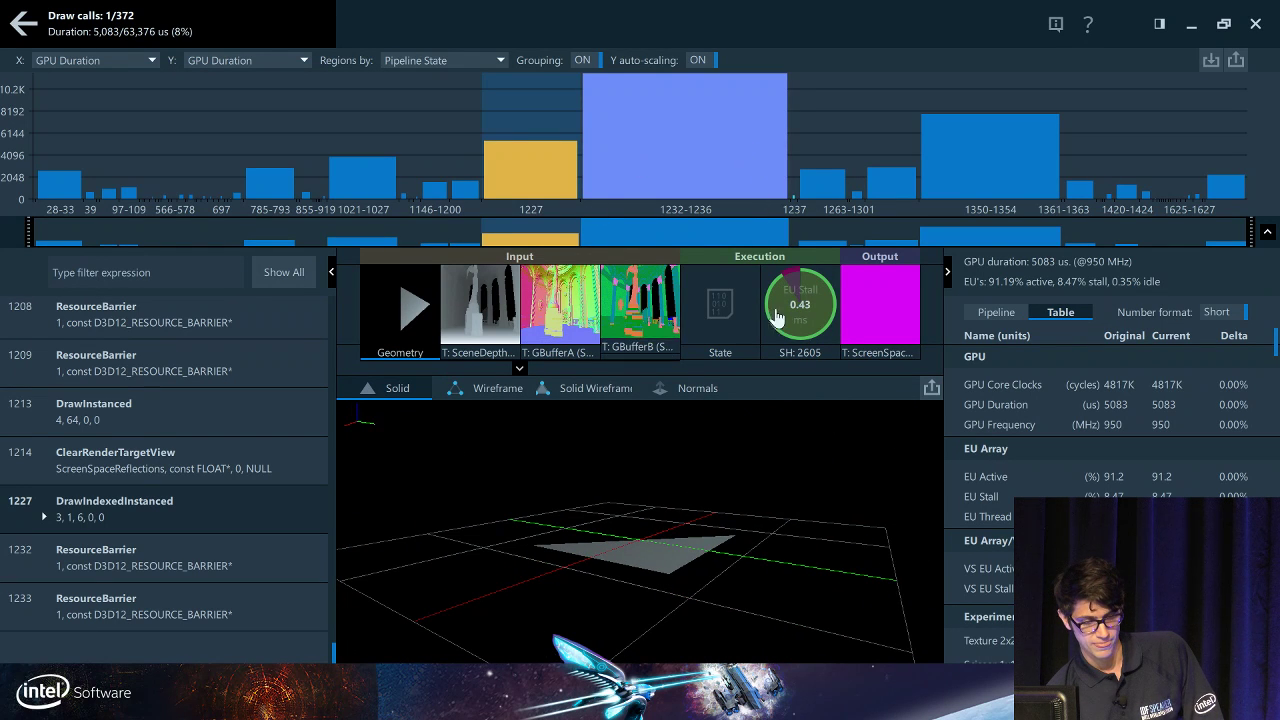
- Review draw call 1227's viewport and rasterizer state, its SH:2605 sampler settings and the shader's execution timing
left_click(726, 314)
scroll(693, 521, "down", 5)
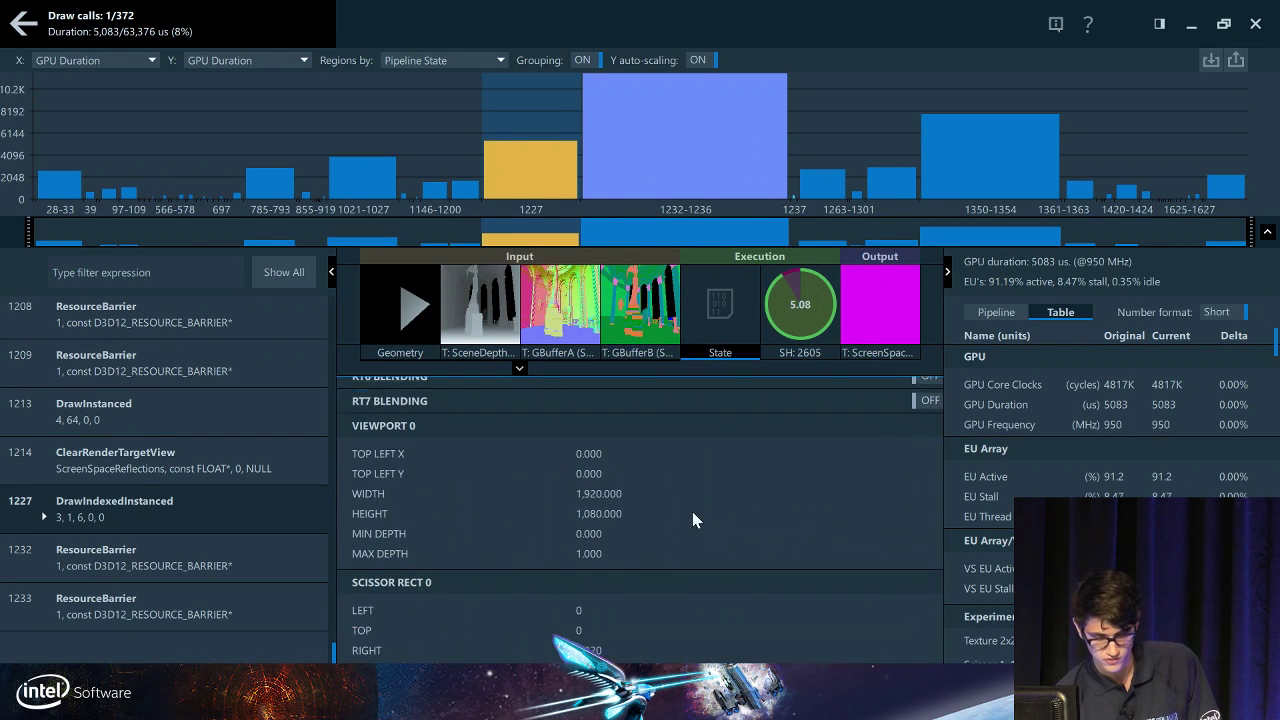
scroll(703, 495, "up", 10)
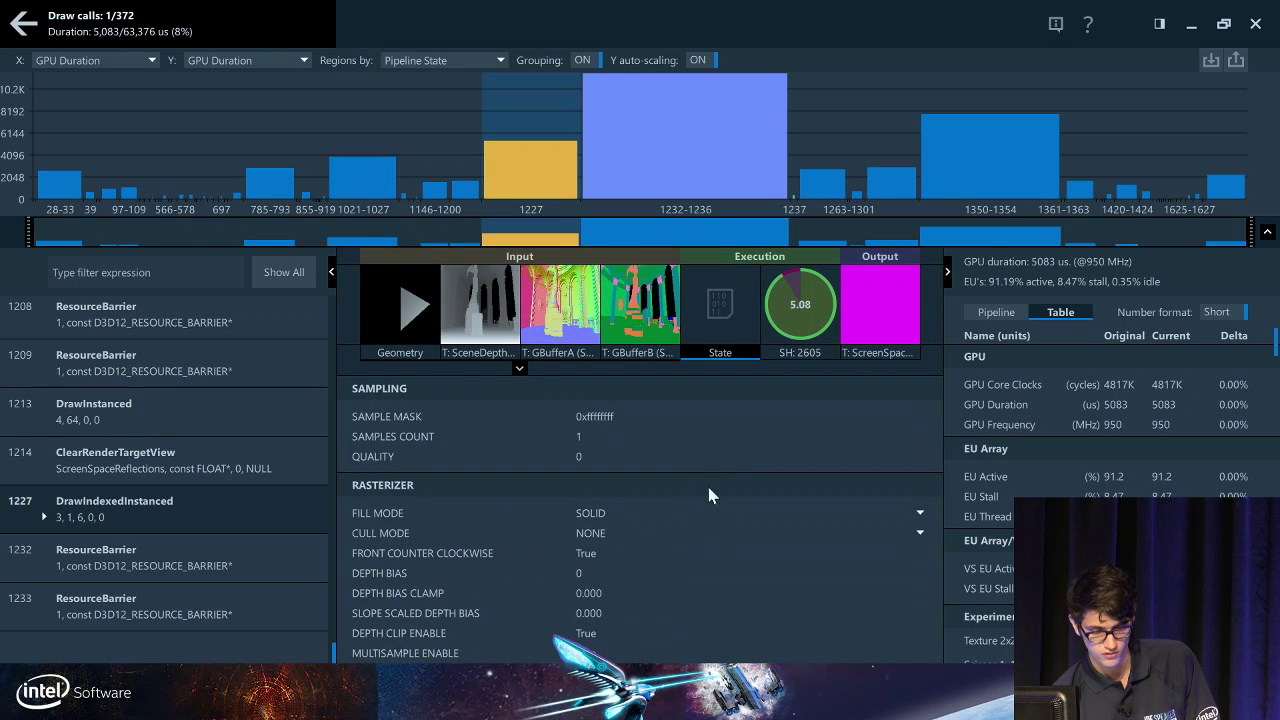
left_click(795, 304)
scroll(812, 474, "down", 8)
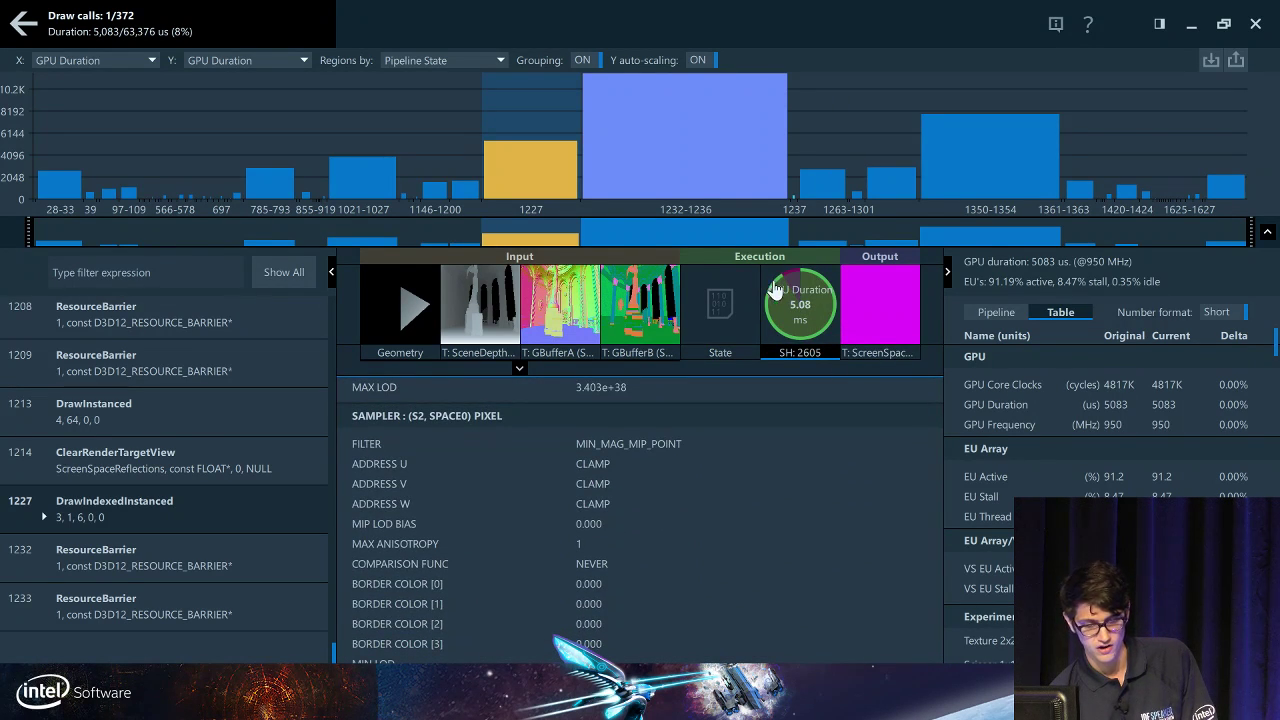
mouse_move(784, 283)
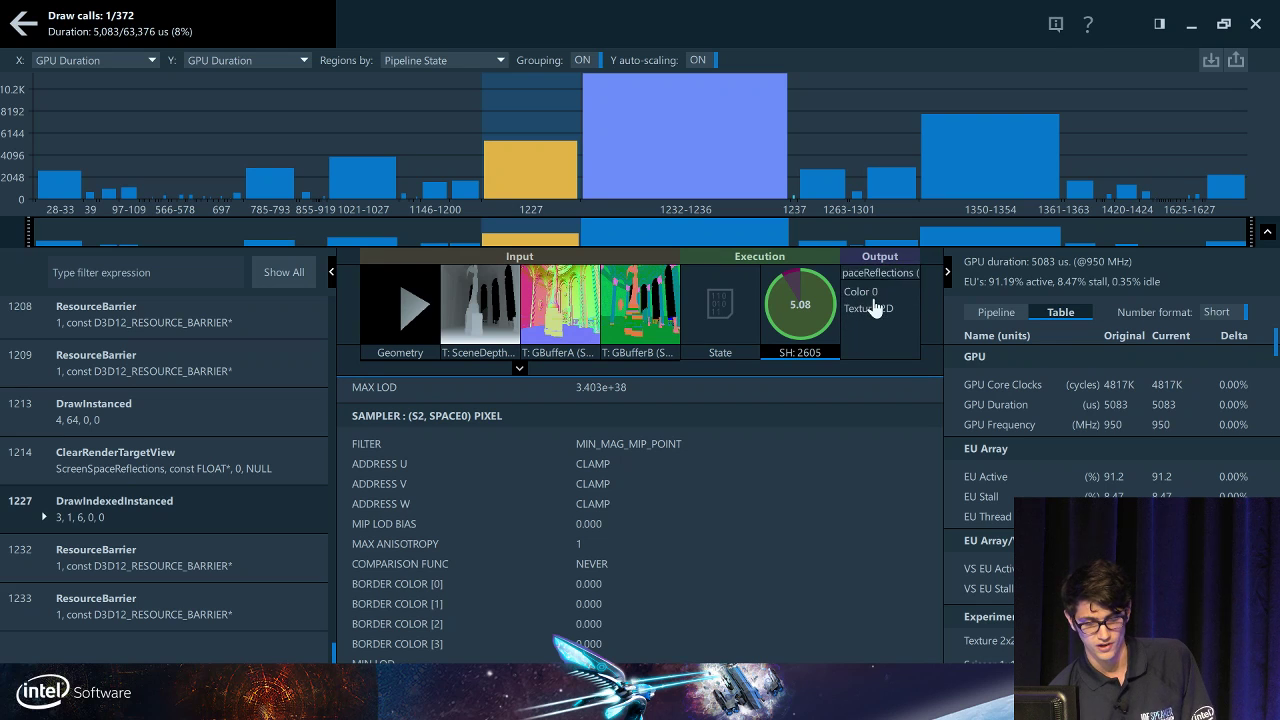
- Open draw call 1227's ScreenSpaceReflections output and display the selected ergs without the highlight color
left_click(867, 303)
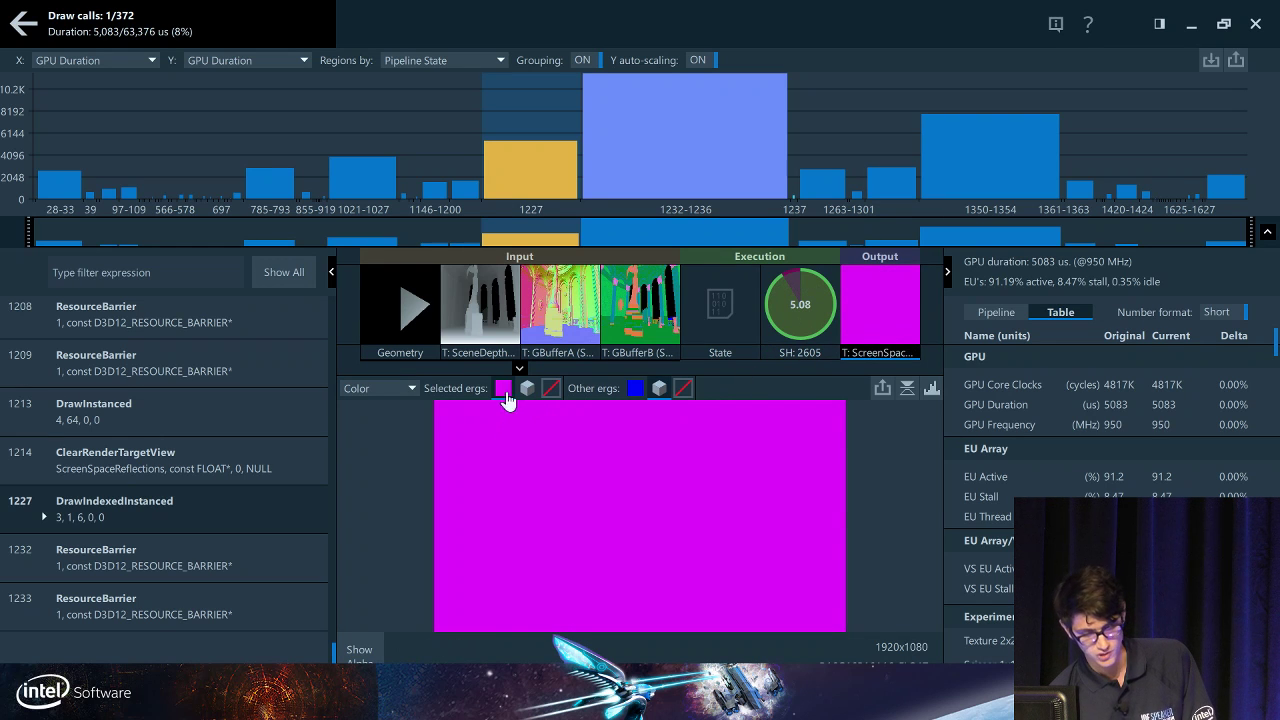
left_click(533, 389)
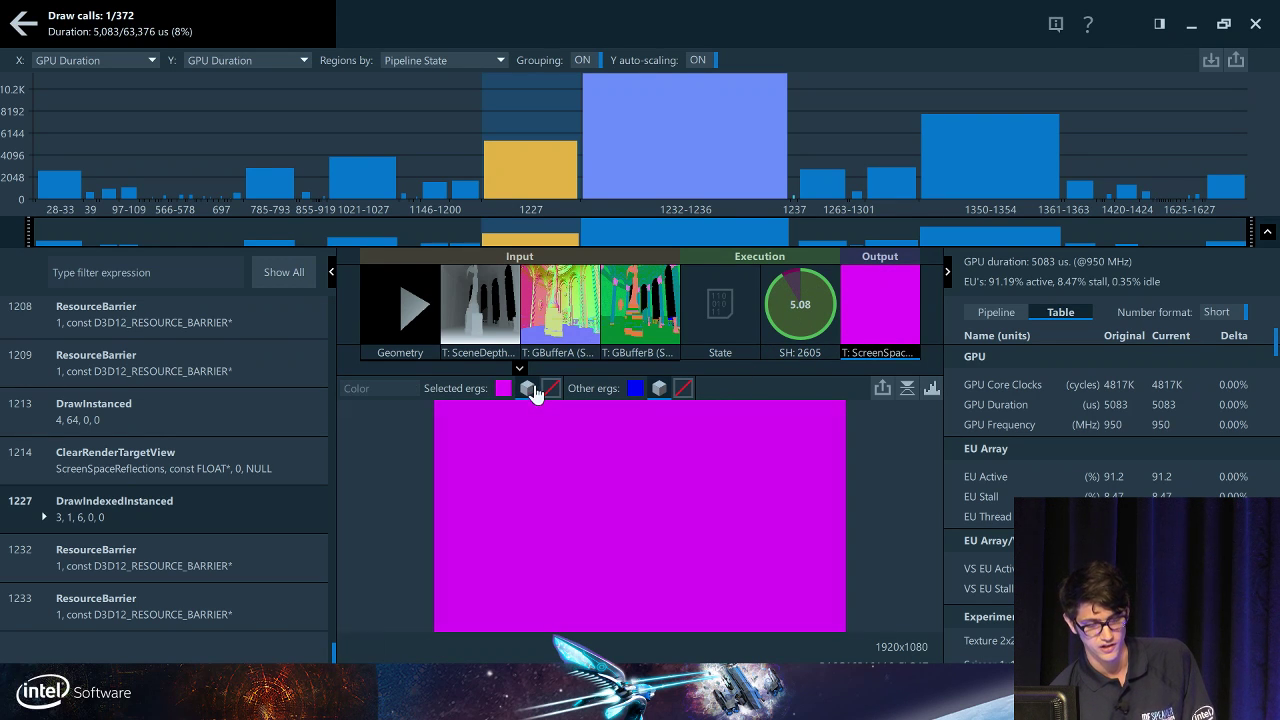